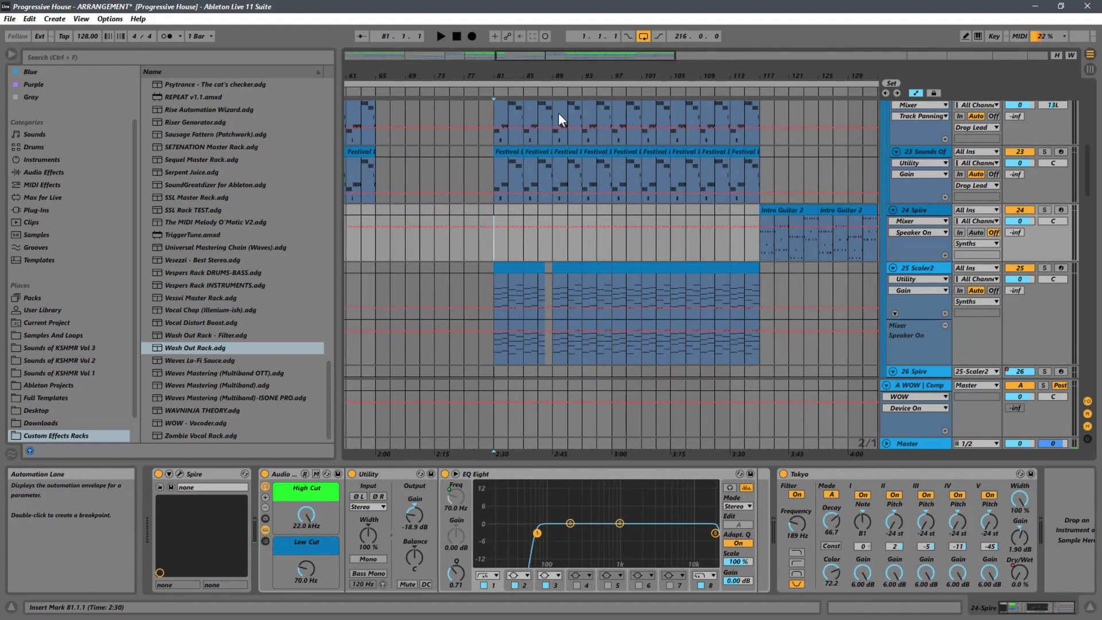
- Play the arrangement from bar 89 and stop playback while checking the synth tracks down to the Pad
click(557, 253)
drag(614, 68, 684, 143)
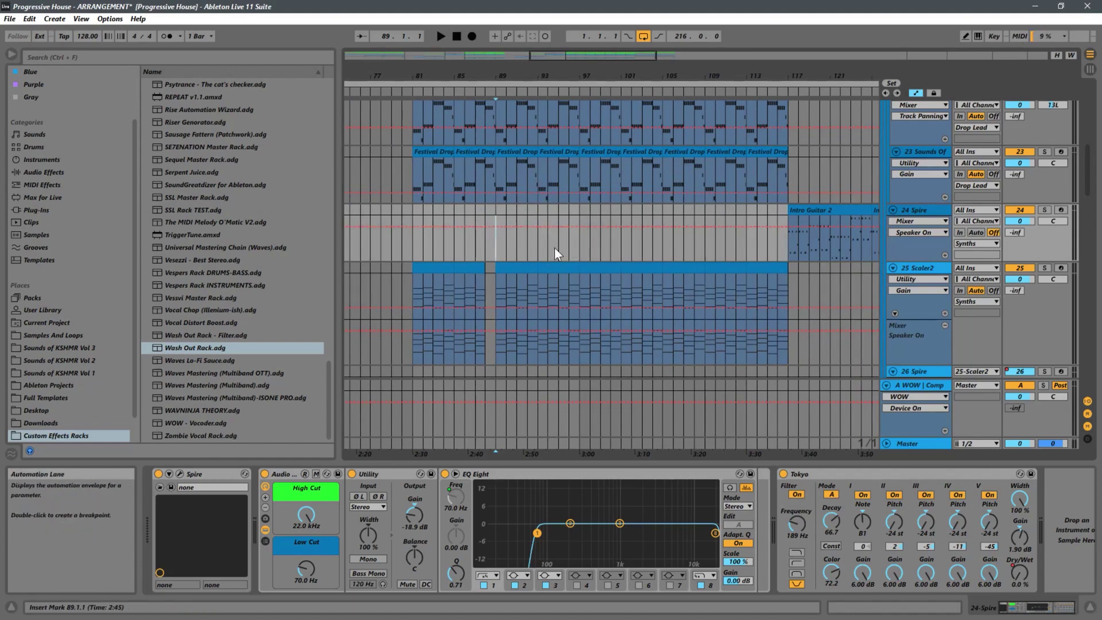
click(491, 246)
scroll(536, 218, up, 3)
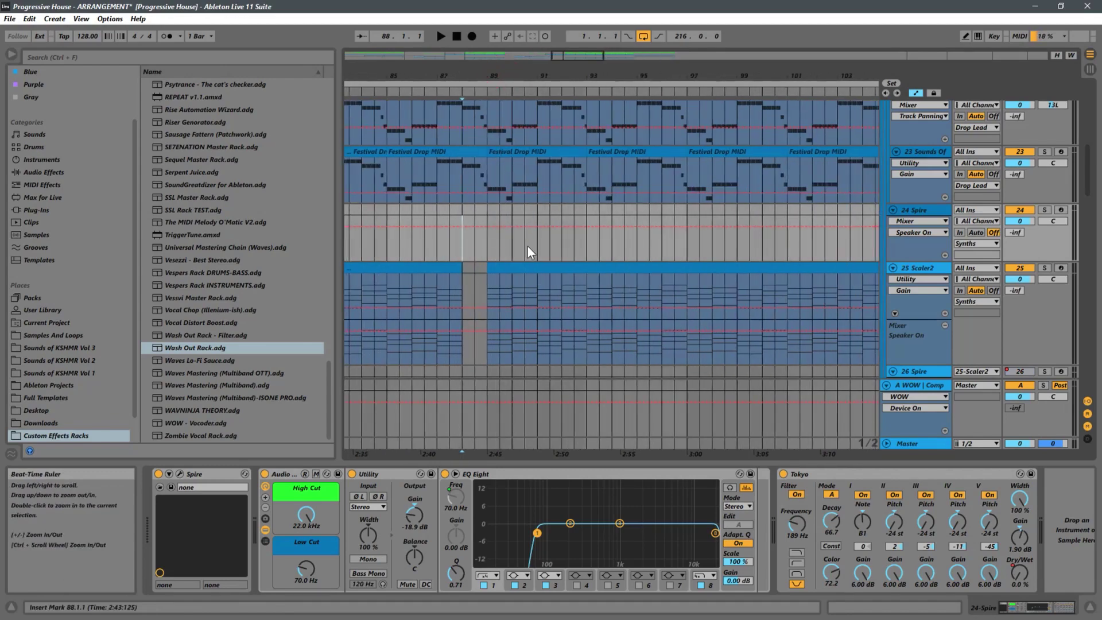
click(484, 253)
key(space)
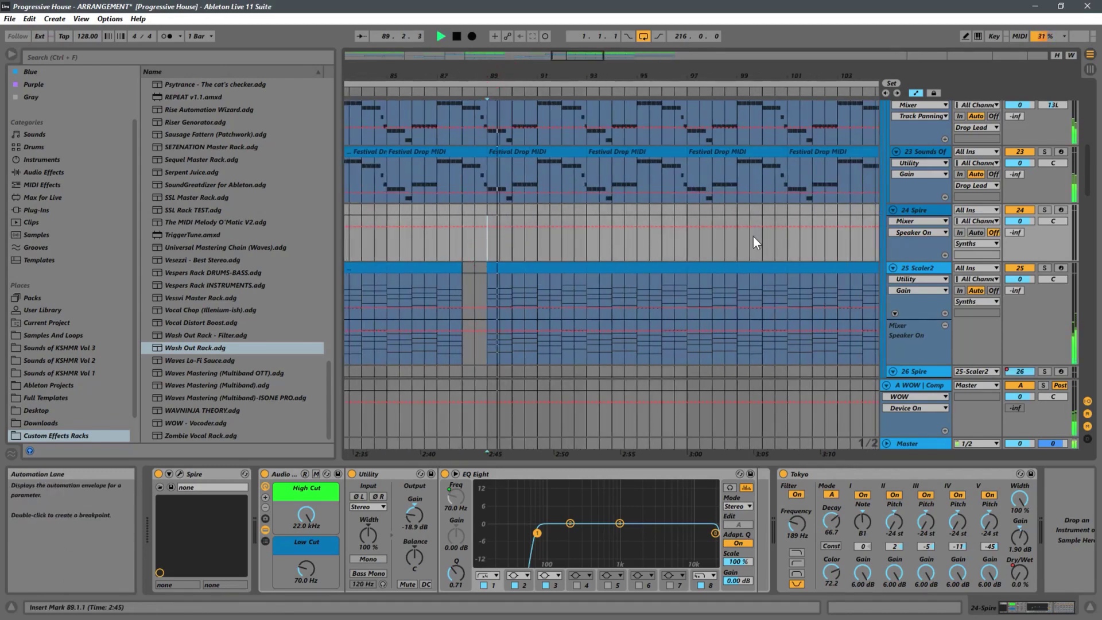
drag(686, 76, 556, 25)
scroll(630, 161, down, 10)
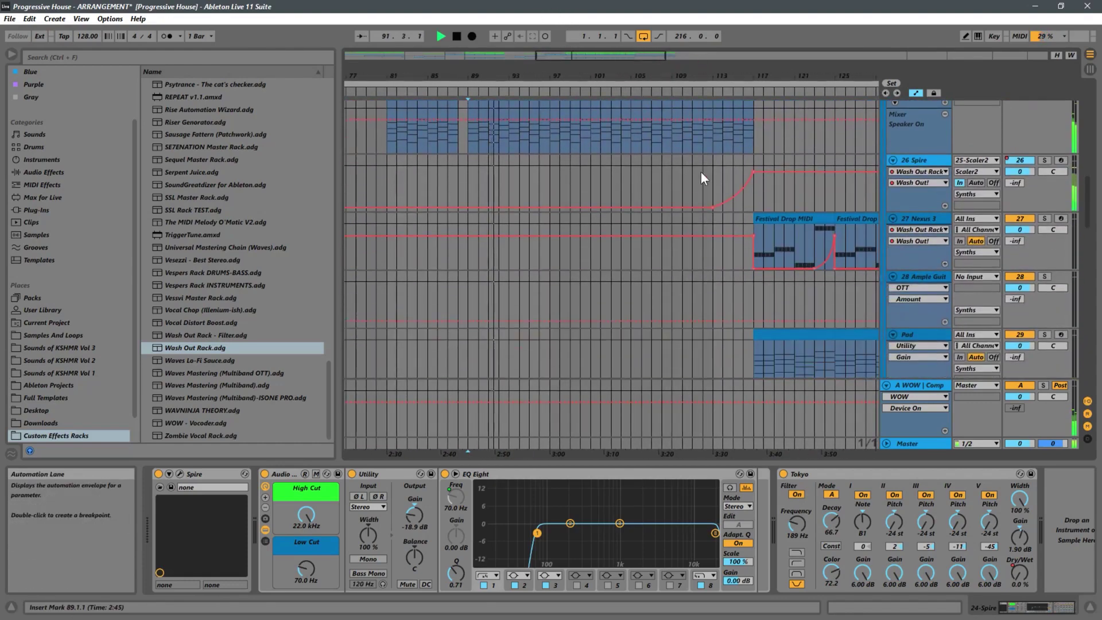
key(space)
- Play the arrangement from bar 71 within the Grand Piano clip and review the instrument tracks below it
mouse_move(452, 69)
mouse_down()
mouse_move(620, 68)
mouse_move(614, 36)
mouse_up()
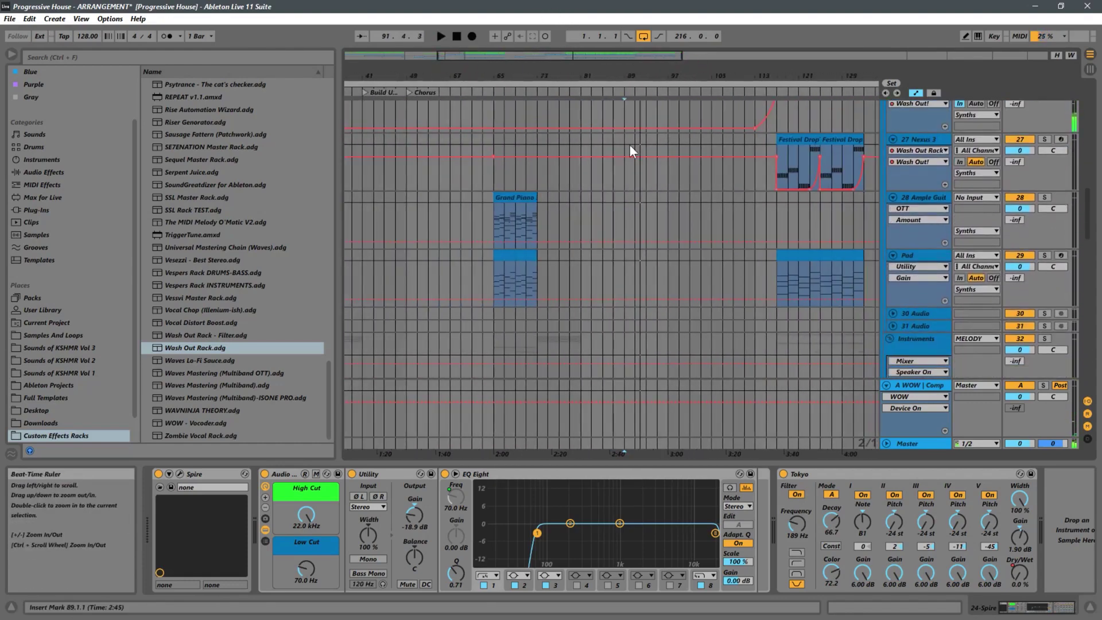
click(532, 222)
key(space)
scroll(597, 219, down, 6)
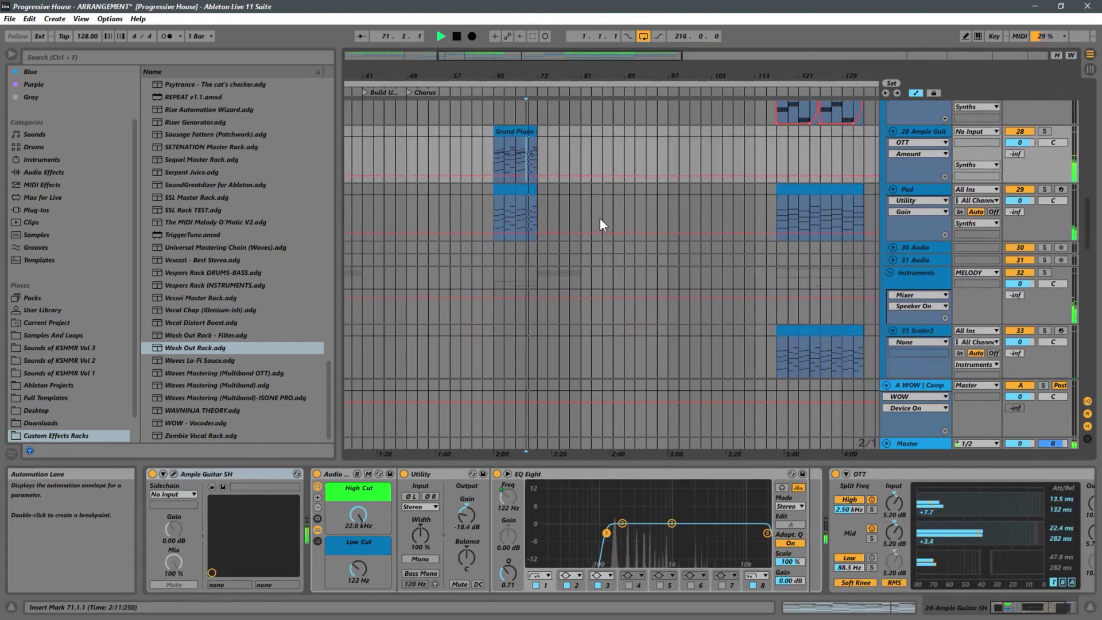
scroll(518, 256, down, 8)
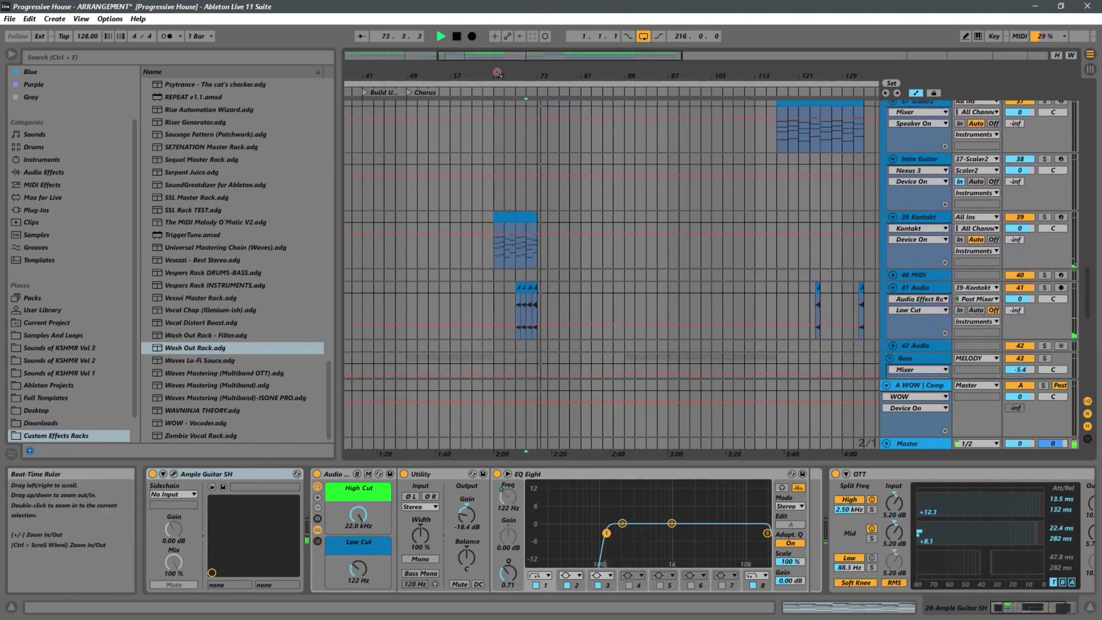
- Play the arrangement from bar 61 through the following drop, reviewing the 20 Nexus 3 lead clips, and stop playback
drag(497, 69, 579, 73)
click(551, 258)
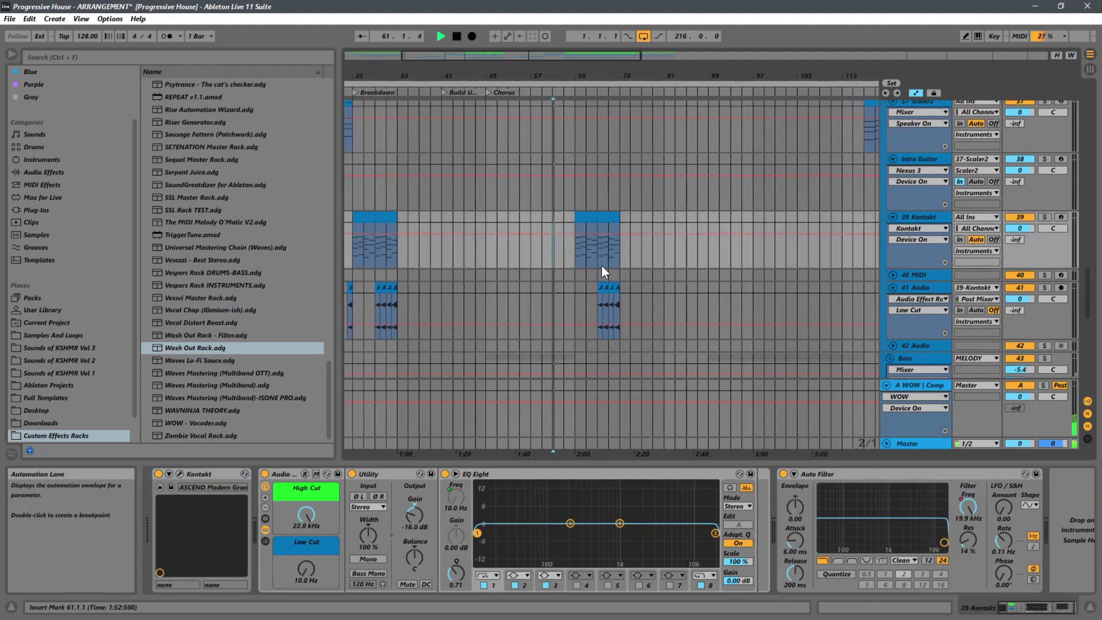
scroll(600, 268, up, 8)
scroll(599, 267, up, 10)
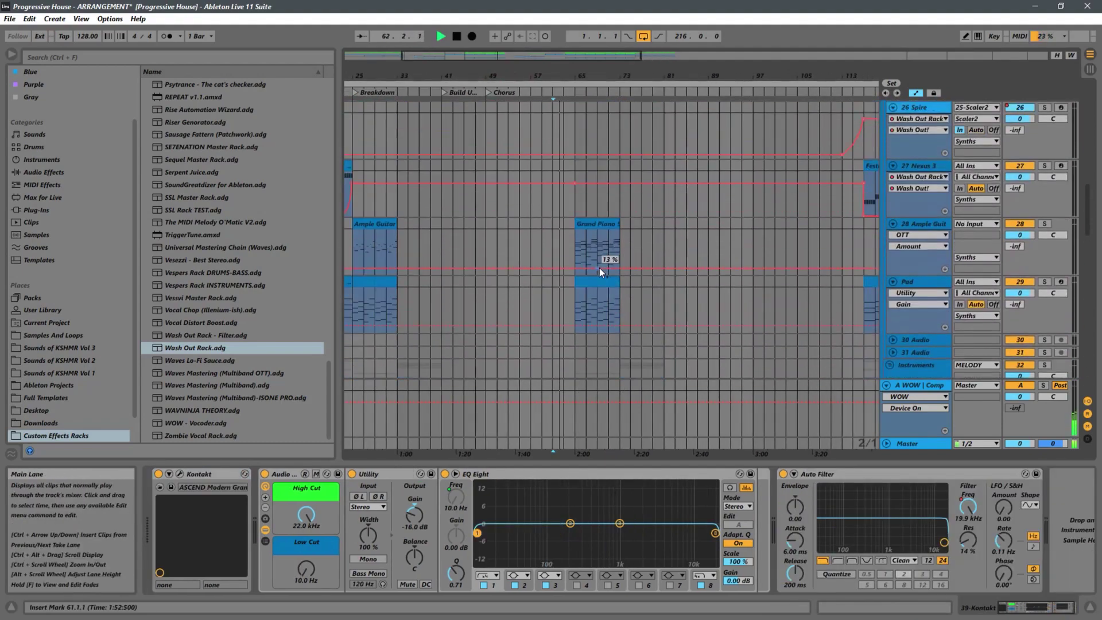
scroll(599, 268, up, 8)
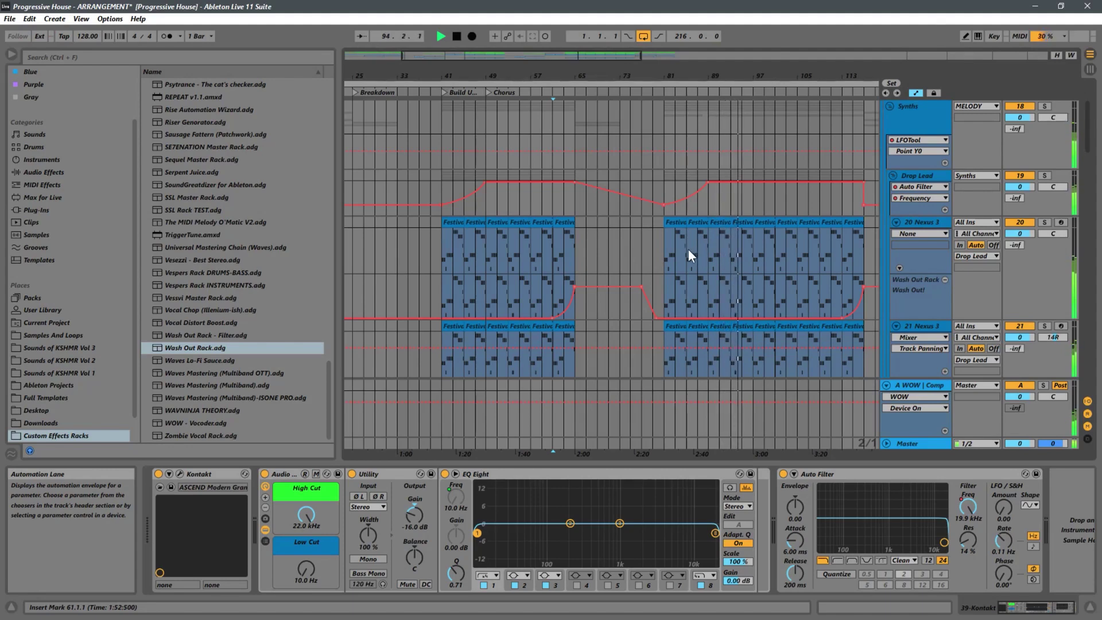
click(665, 252)
drag(779, 76, 567, 119)
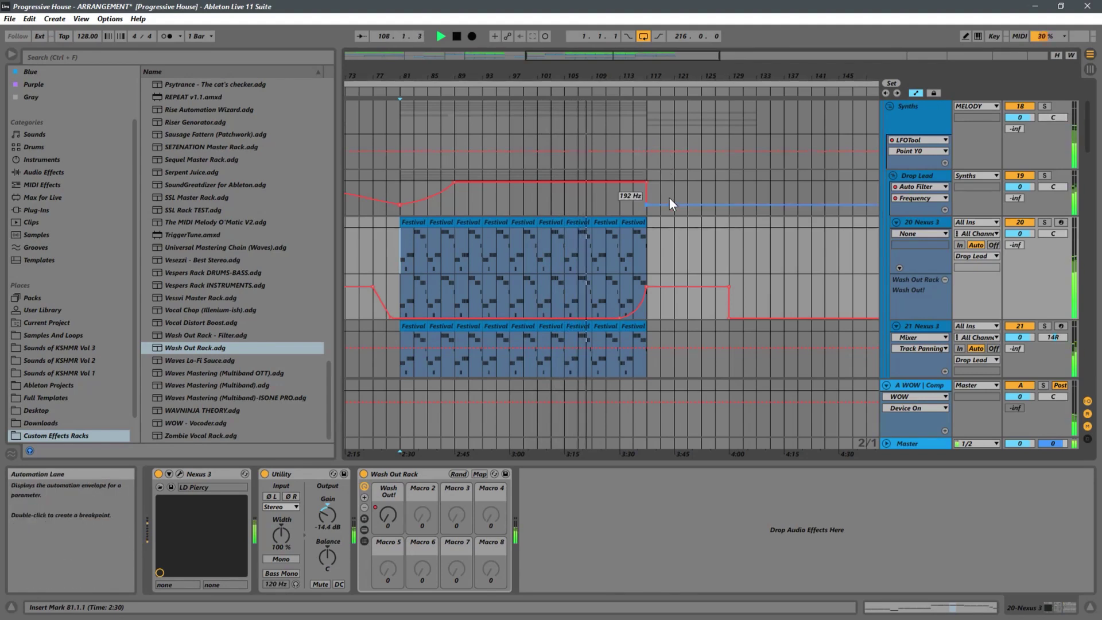
key(space)
- Mark out bars 101 to 117 and bars 81 to 99 on the 20 Nexus 3 track and play from bar 81
click(518, 259)
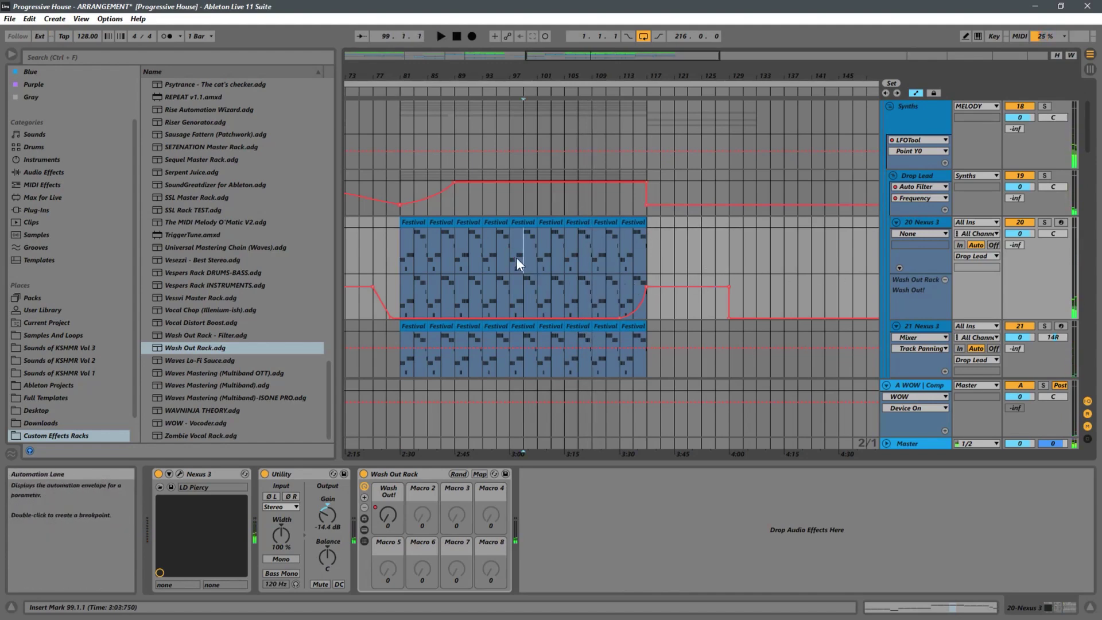
scroll(551, 266, down, 5)
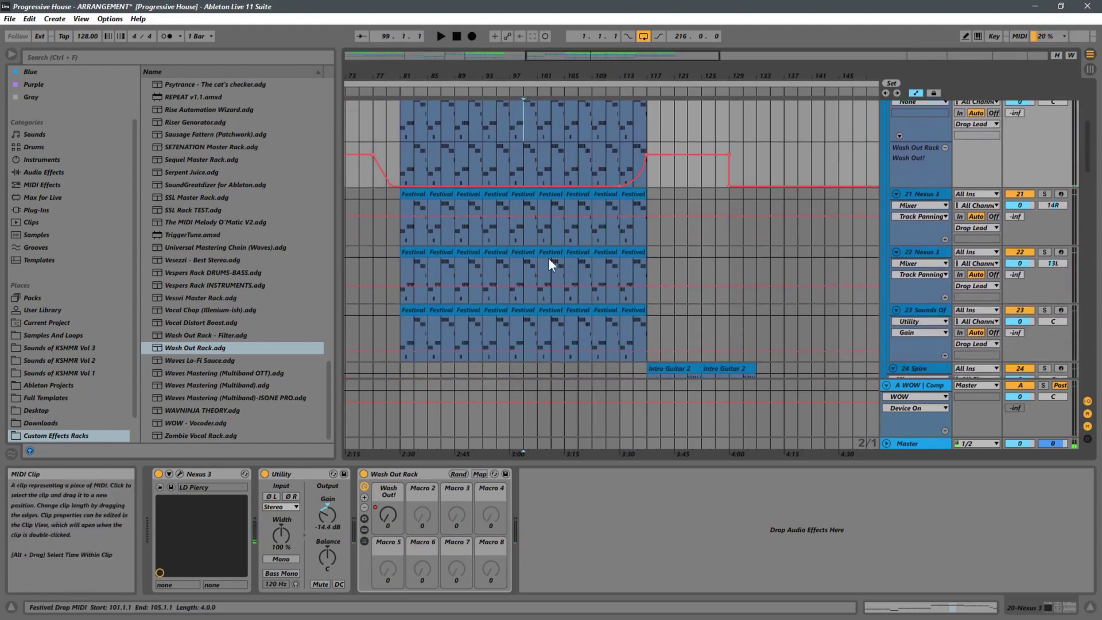
scroll(548, 257, up, 3)
click(405, 216)
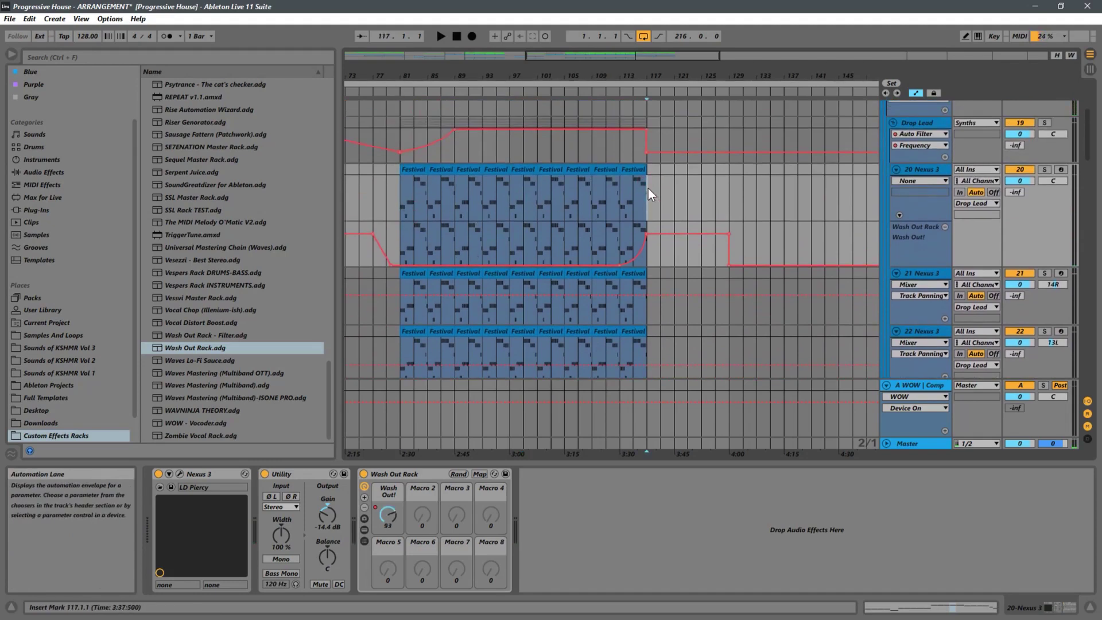
drag(648, 188, 541, 177)
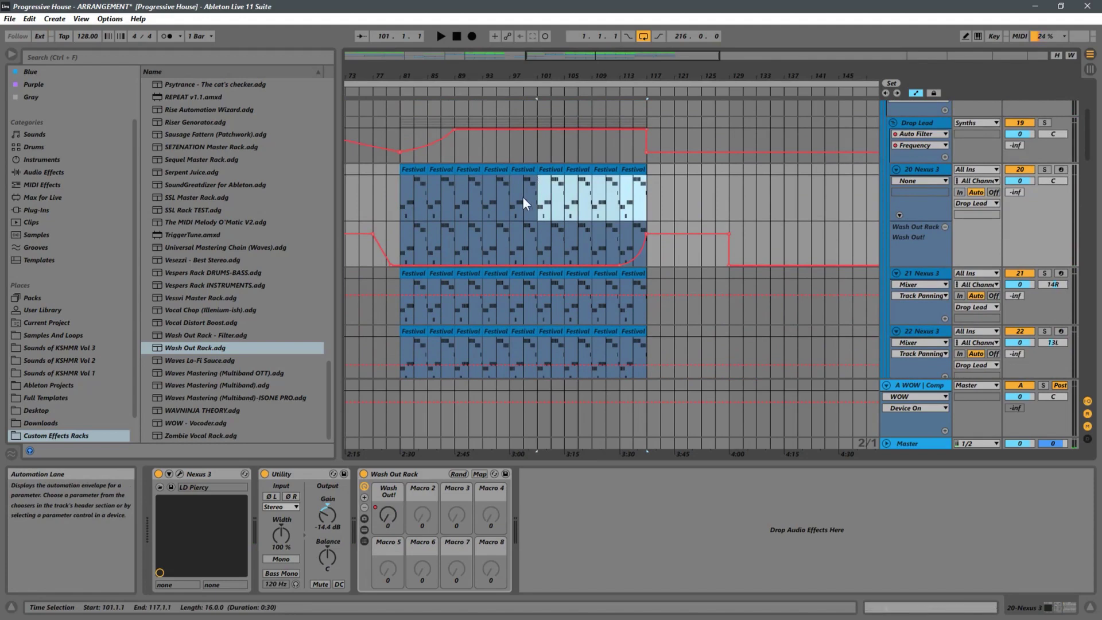
click(523, 196)
click(400, 210)
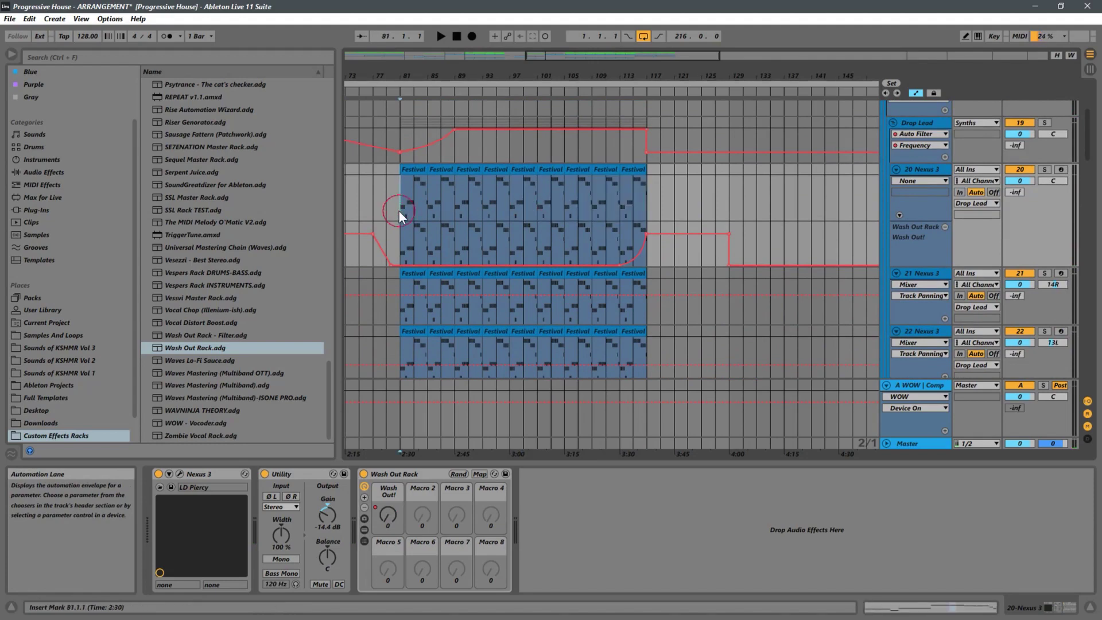
drag(523, 194, 405, 183)
key(space)
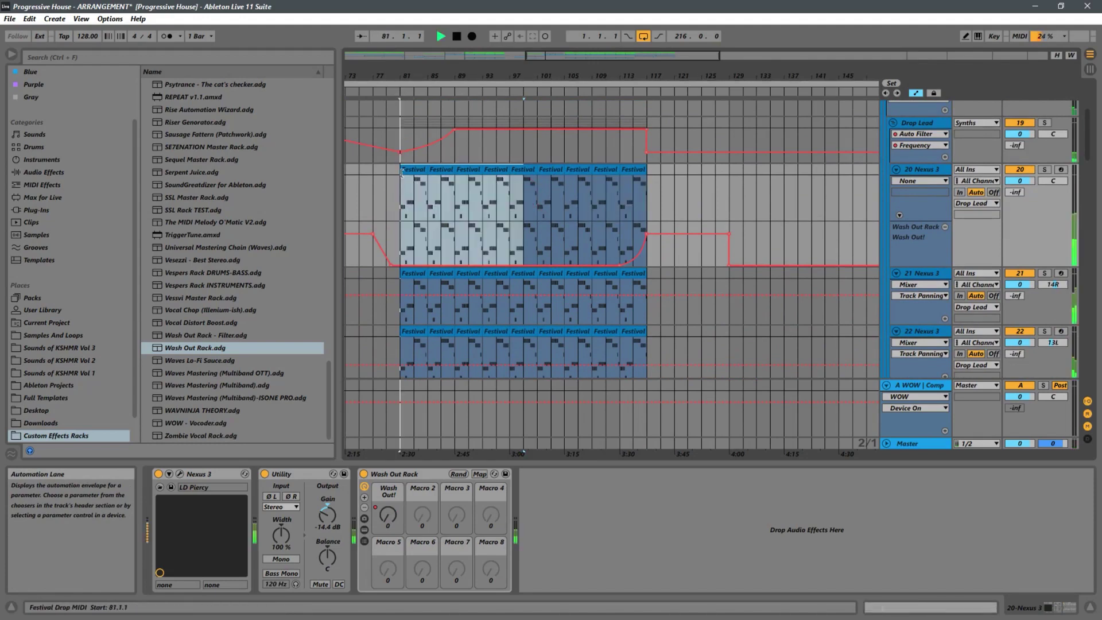
- Loop bars 97 to 105 based on a time selection on the 20 Nexus 3 track and select all material inside the loop
click(449, 199)
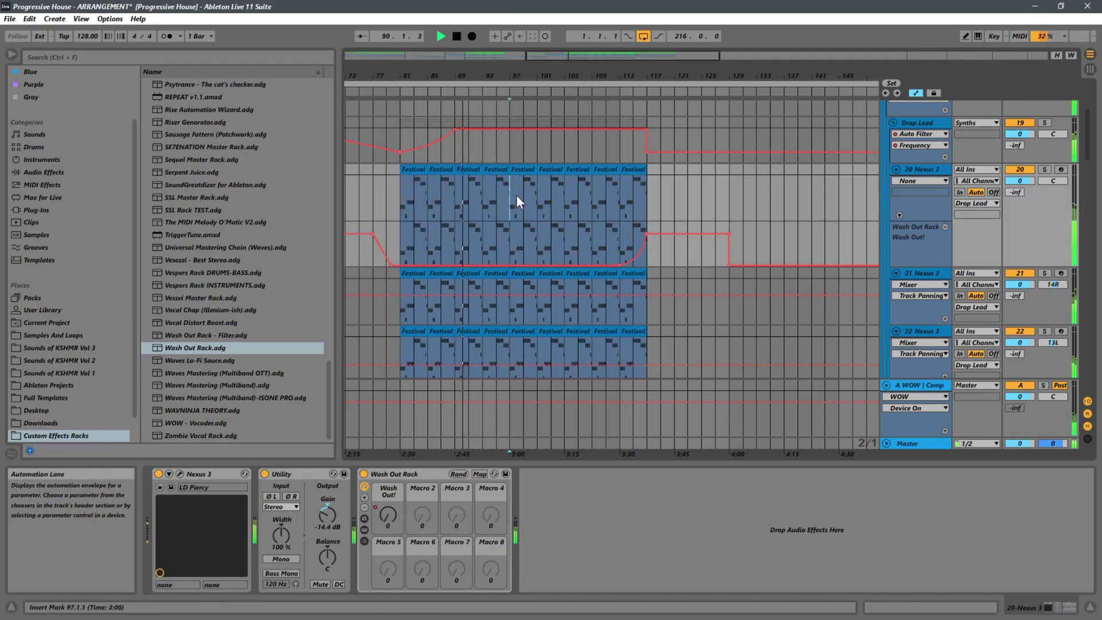
click(563, 194)
drag(564, 194, 505, 177)
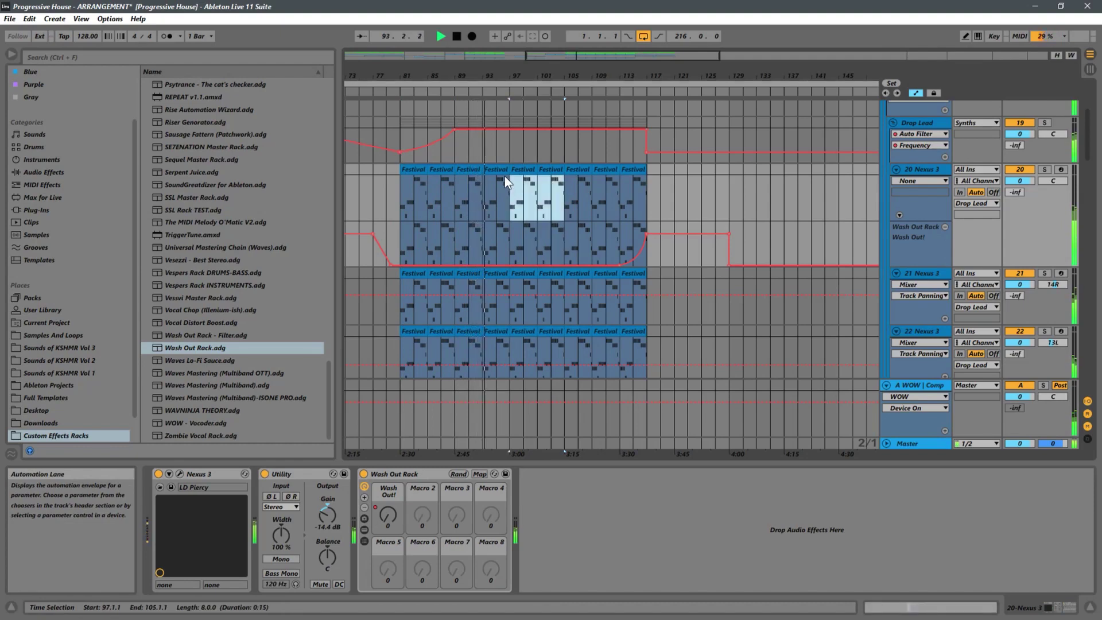
key(ctrl+l)
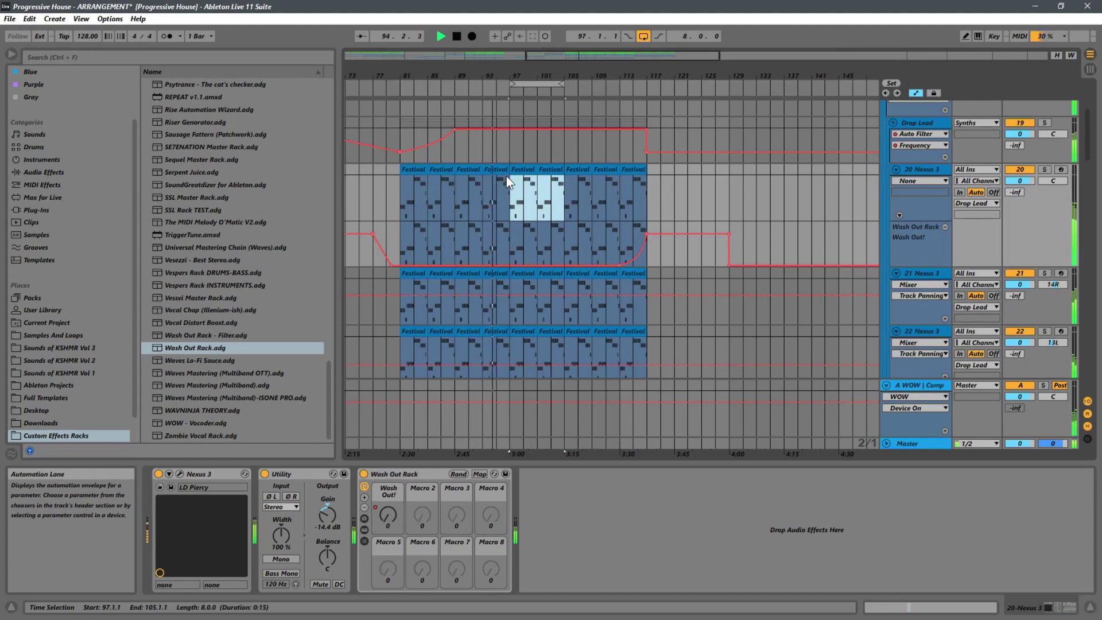
click(538, 87)
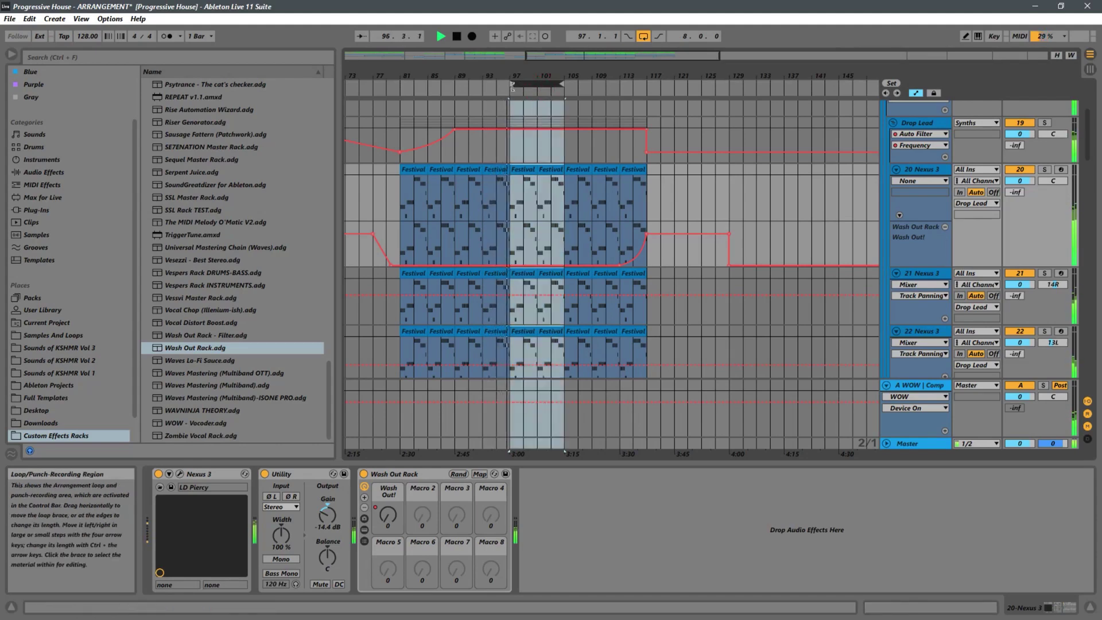
- Listen to the looped section of the drop between bars 97 and 105 and stop playback
click(449, 191)
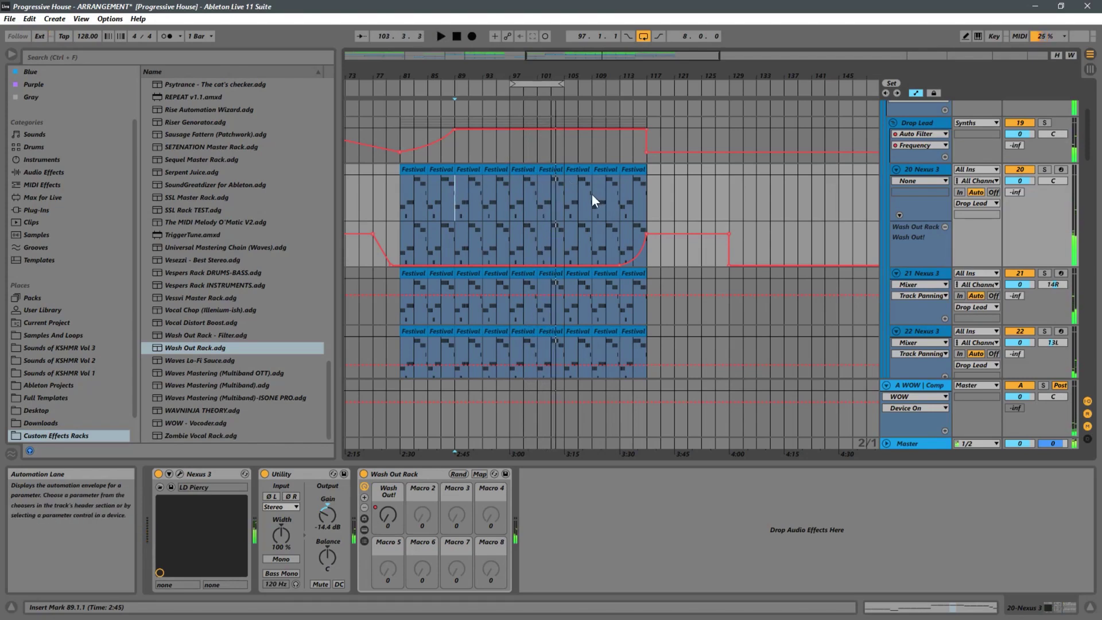
drag(452, 192, 561, 175)
key(space)
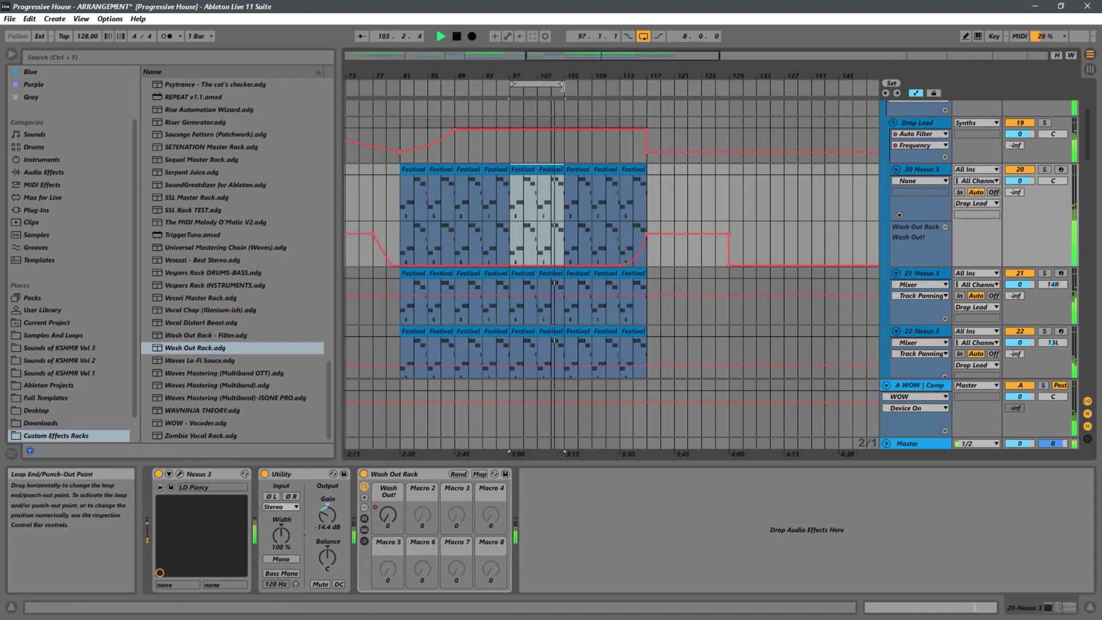
key(space)
- Select the first drop's clips from bar 41 to 65 on 20 Nexus 3 for comparison, and play the second drop from bar 97
drag(499, 75, 666, 79)
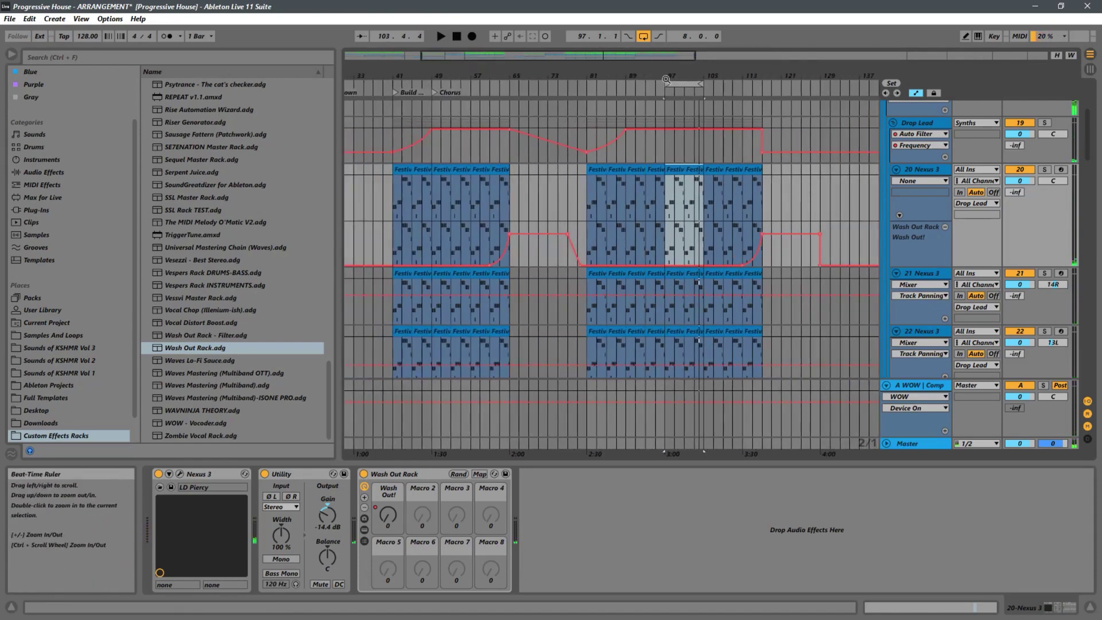
click(390, 204)
drag(391, 204, 464, 194)
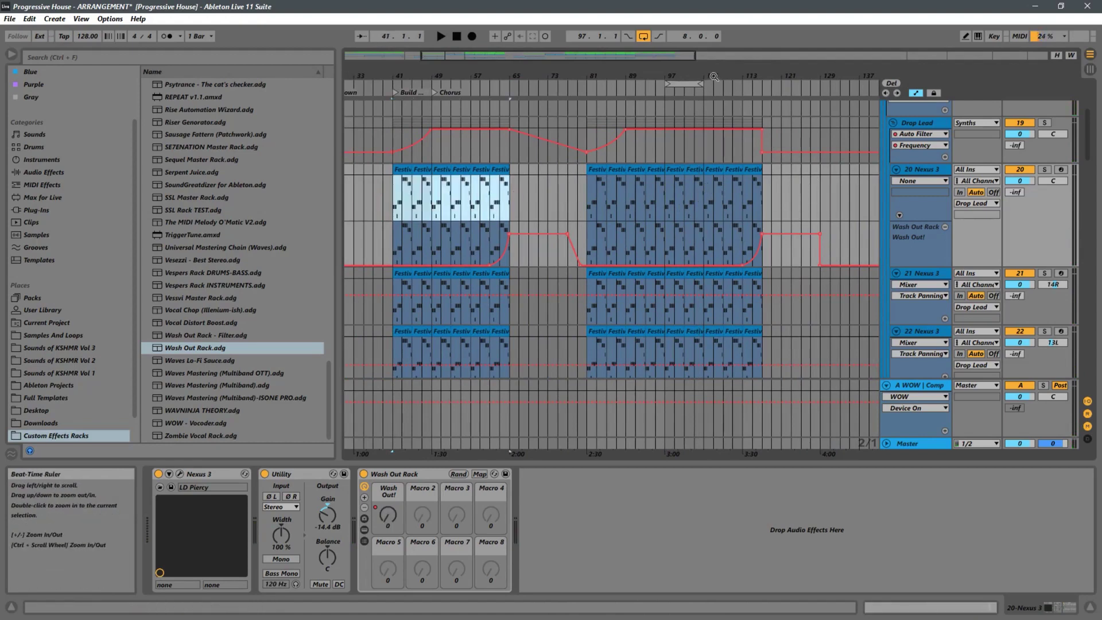
drag(710, 83, 697, 143)
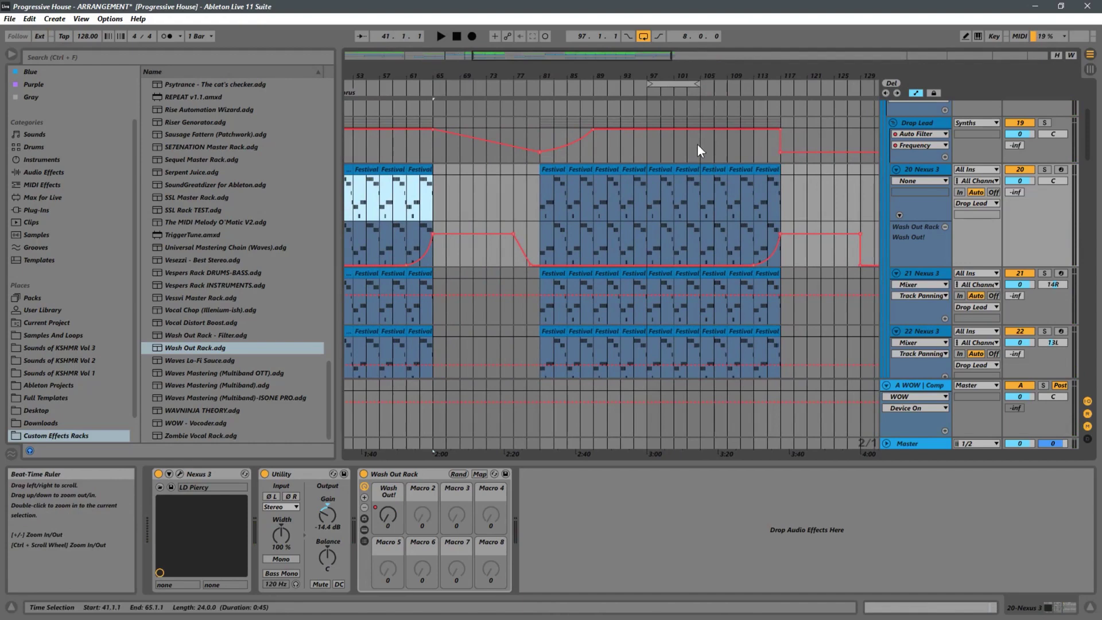
click(647, 205)
key(space)
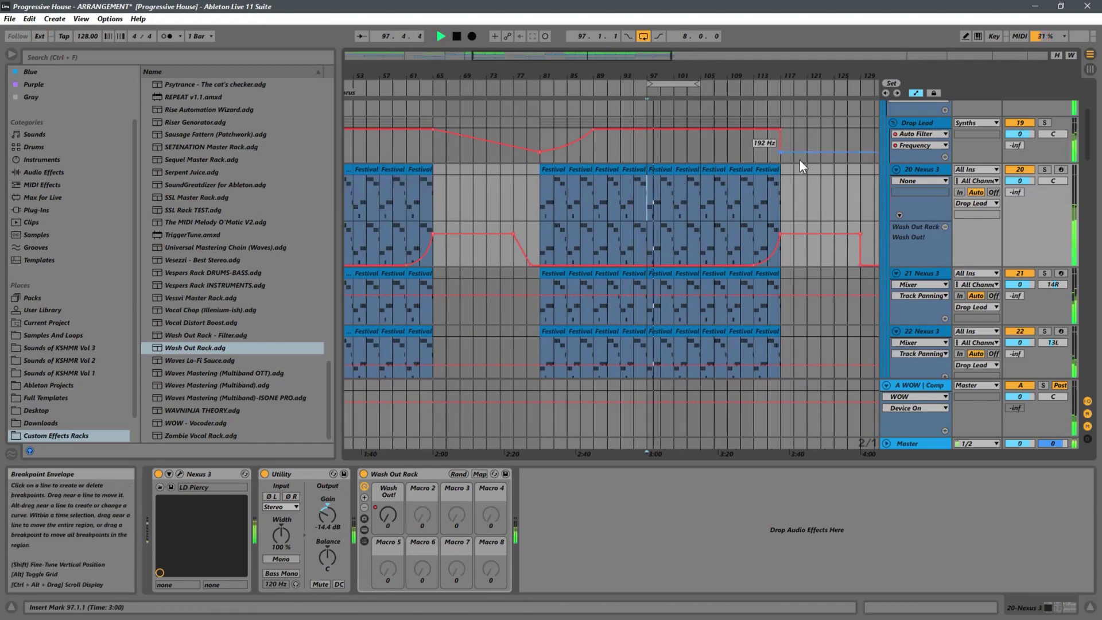
- Extend the loop region's end so it spans 16 bars from bar 97 to bar 113
click(595, 195)
drag(719, 77, 732, 165)
drag(698, 86, 784, 82)
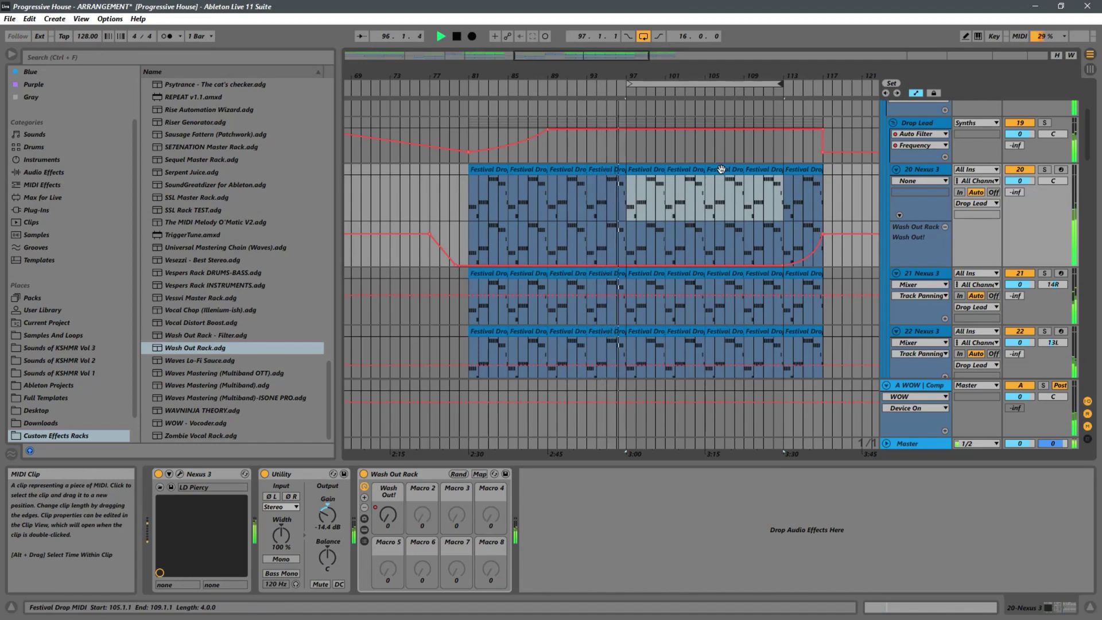
right_click(721, 170)
key(Escape)
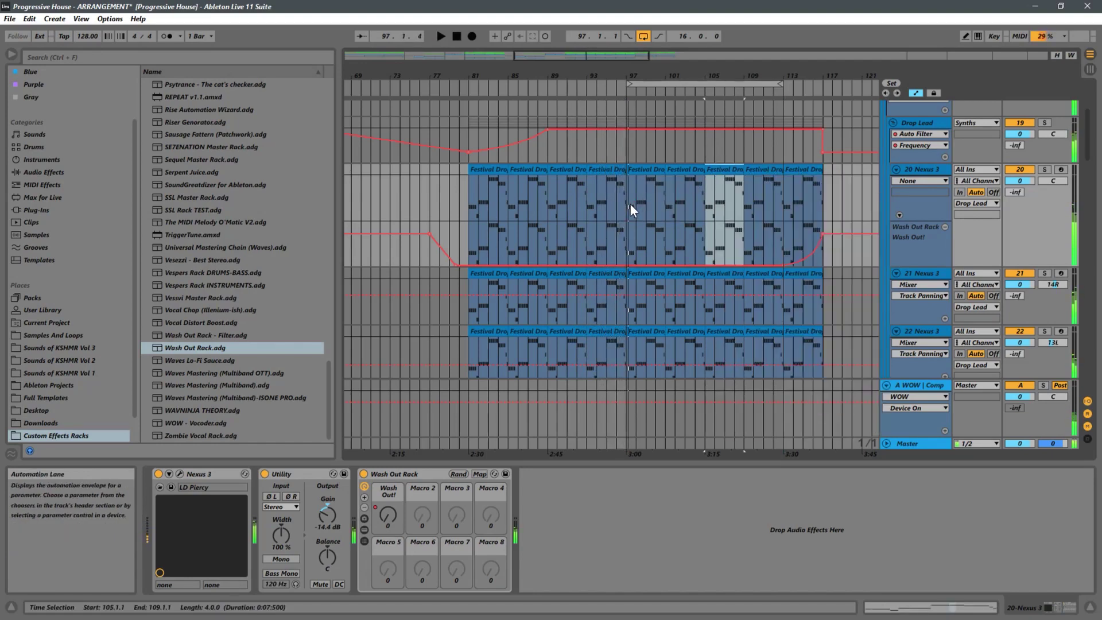
- Delete the notes on the 20 Nexus 3 track between bars 104 and 113
click(792, 197)
drag(785, 194, 694, 173)
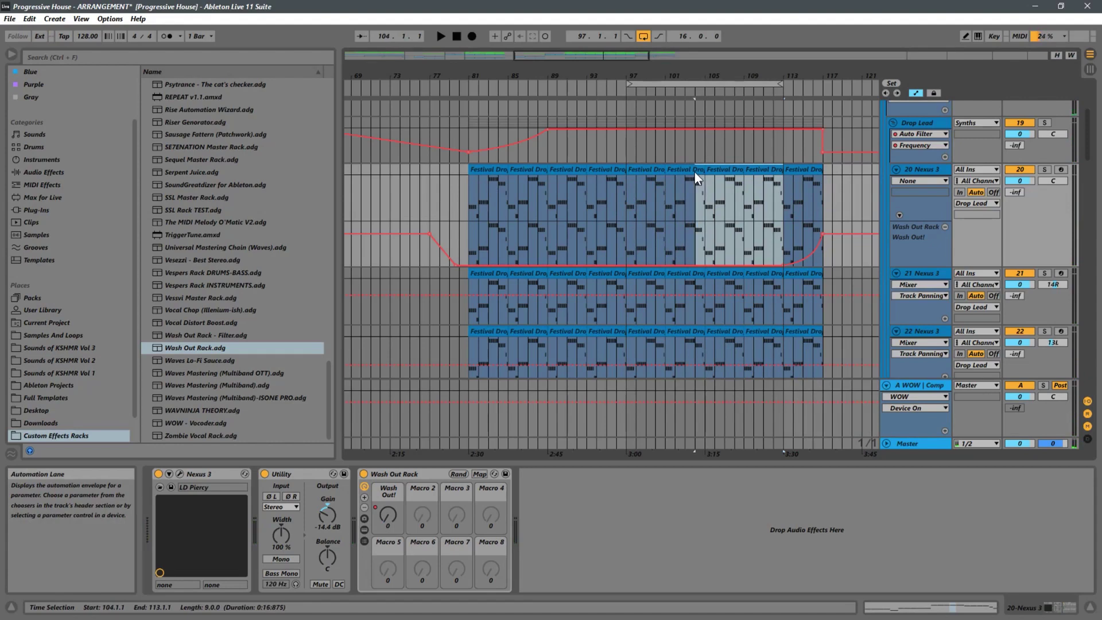
key(Delete)
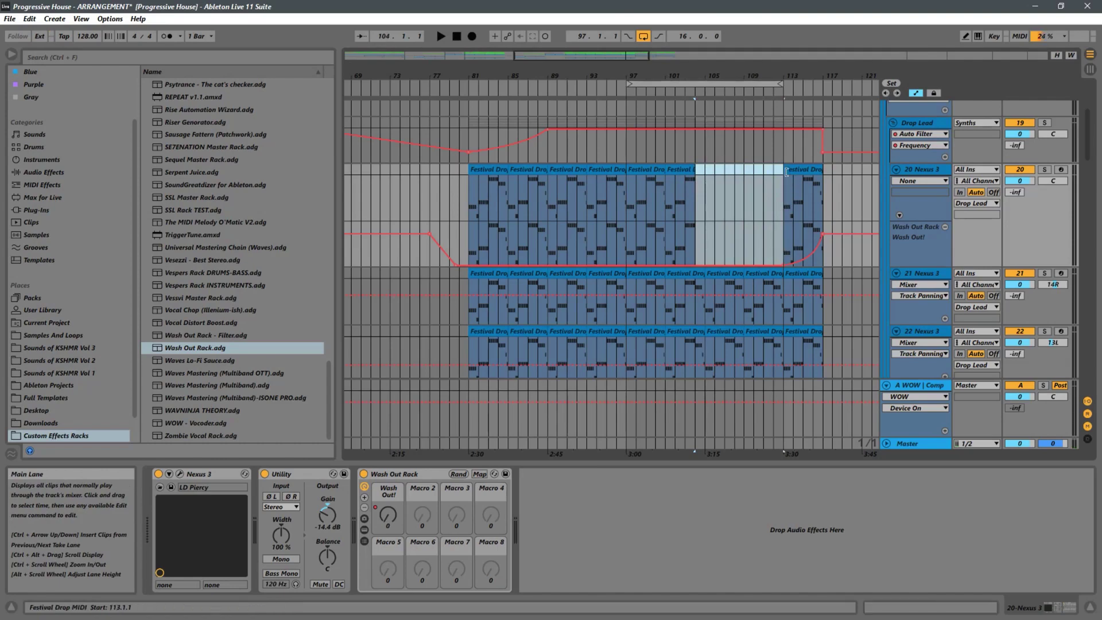
- Loop bars 104 to 113, delete that time span across all tracks, and play the shortened drop from bar 98
key(ctrl+l)
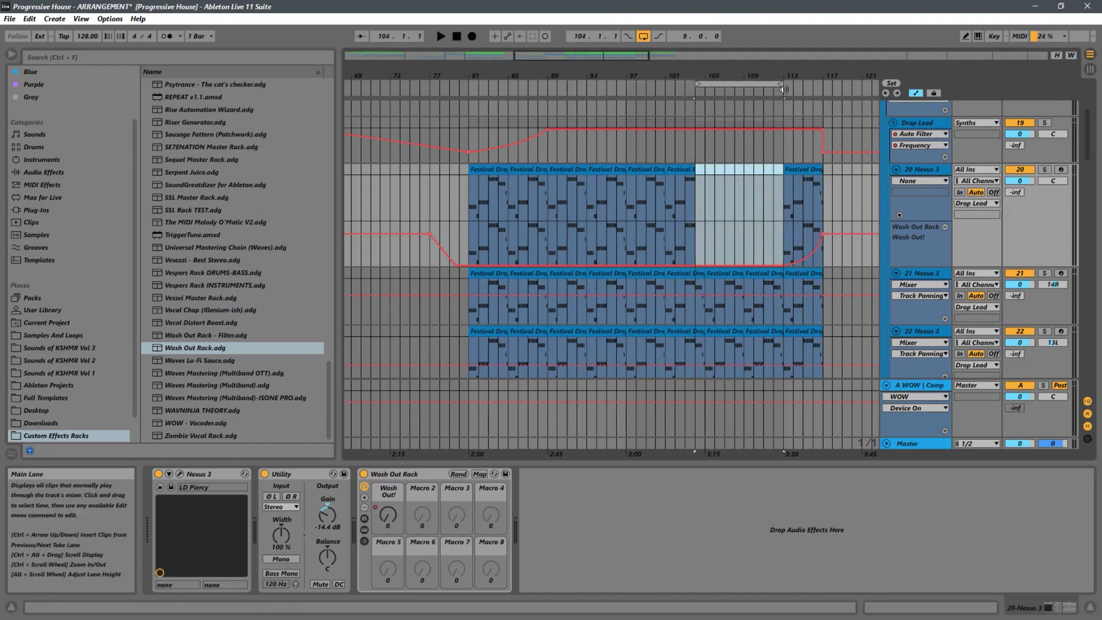
click(754, 82)
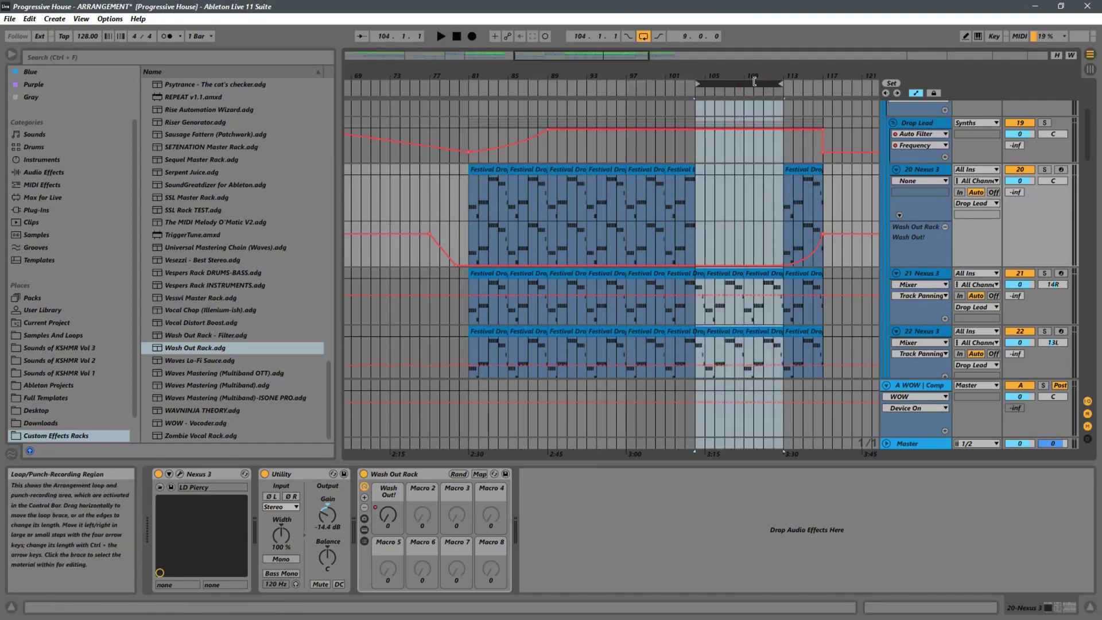
right_click(753, 82)
click(784, 134)
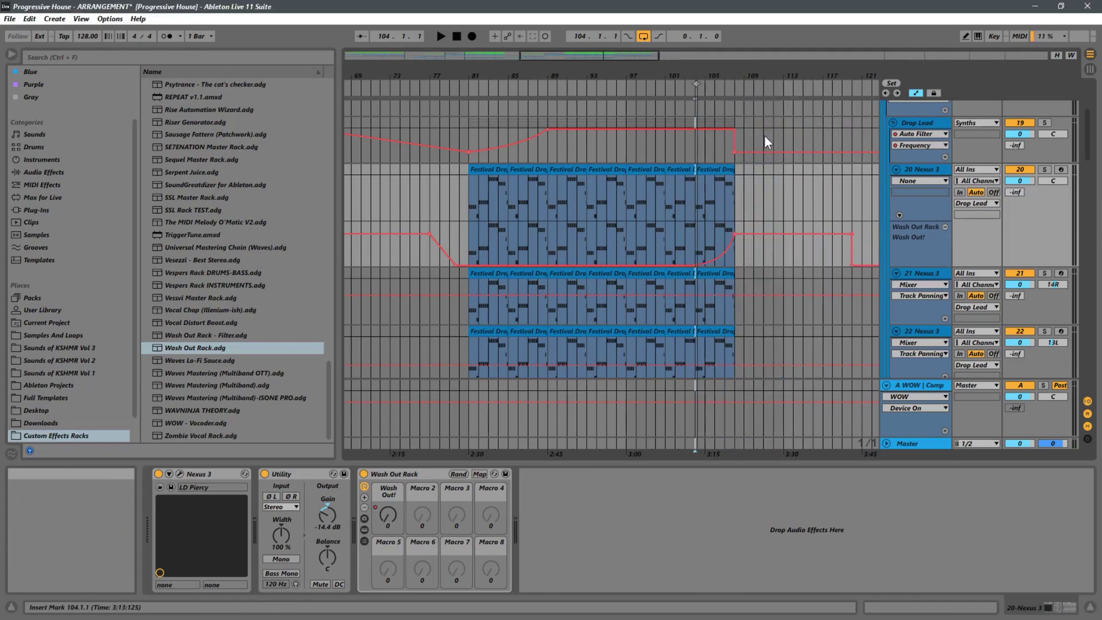
click(630, 201)
key(space)
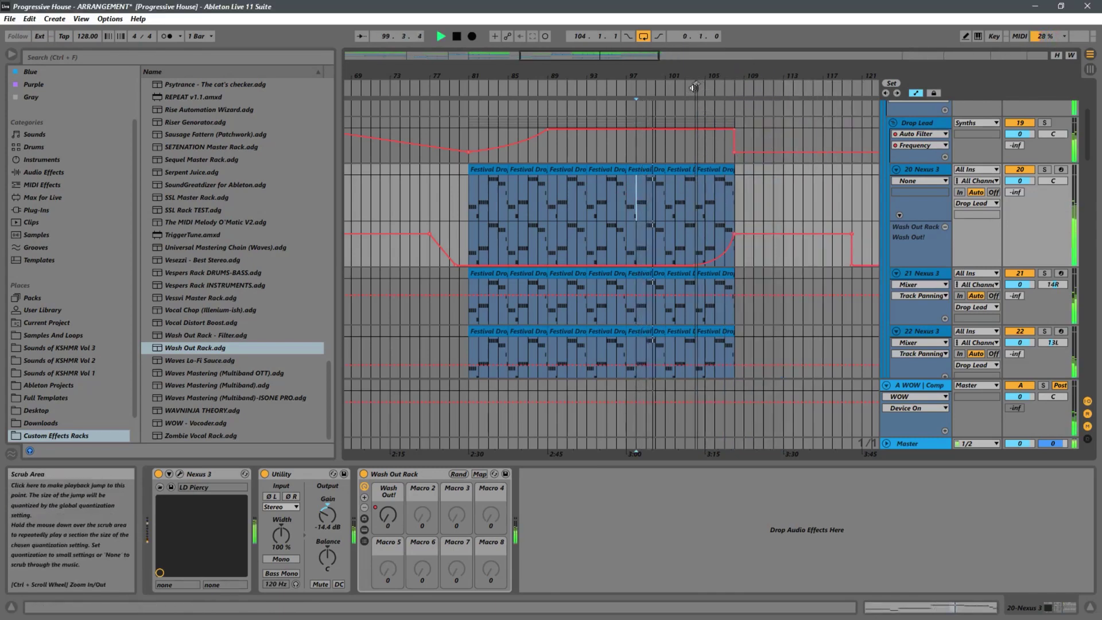
- Play the second drop from bar 89, loop bars 106 to 108, and delete that time span across all tracks
click(549, 189)
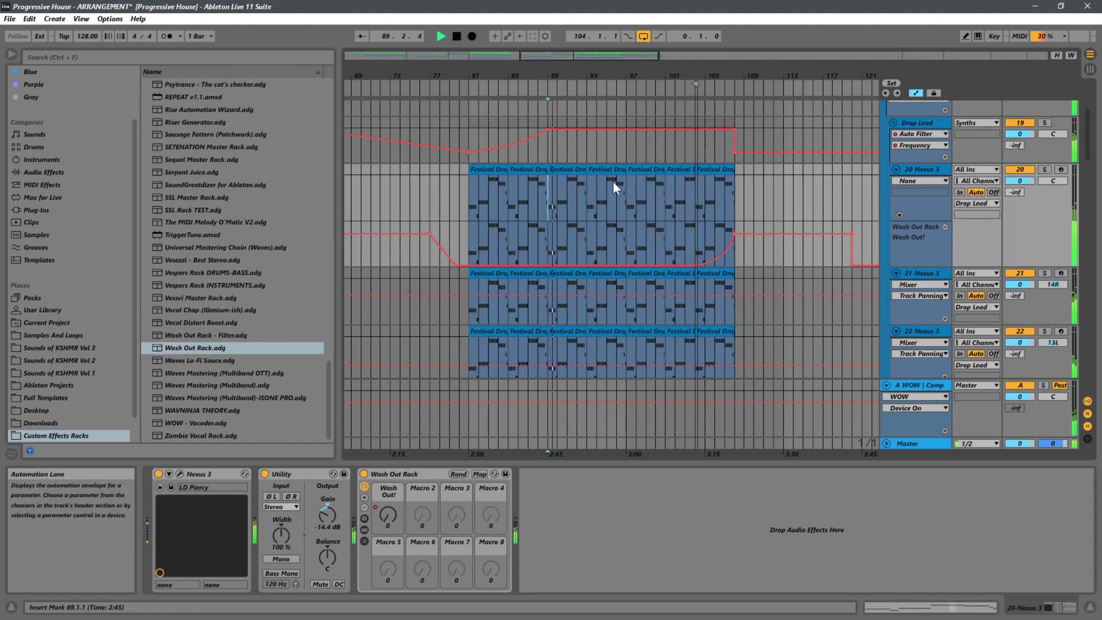
click(548, 202)
drag(549, 204, 715, 167)
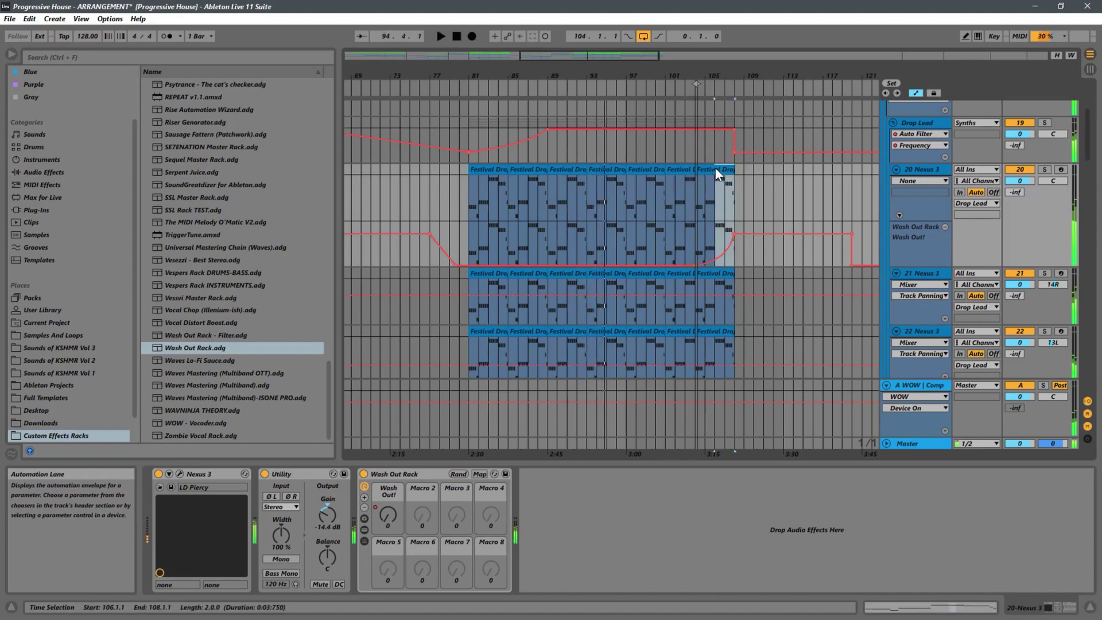
key(space)
key(ctrl+l)
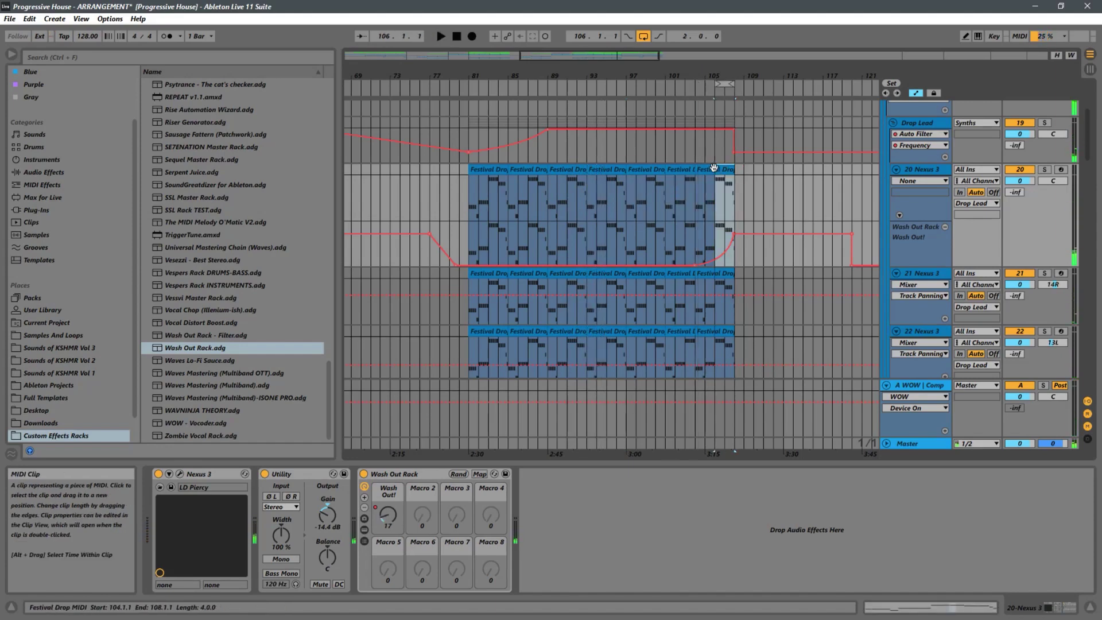
right_click(725, 84)
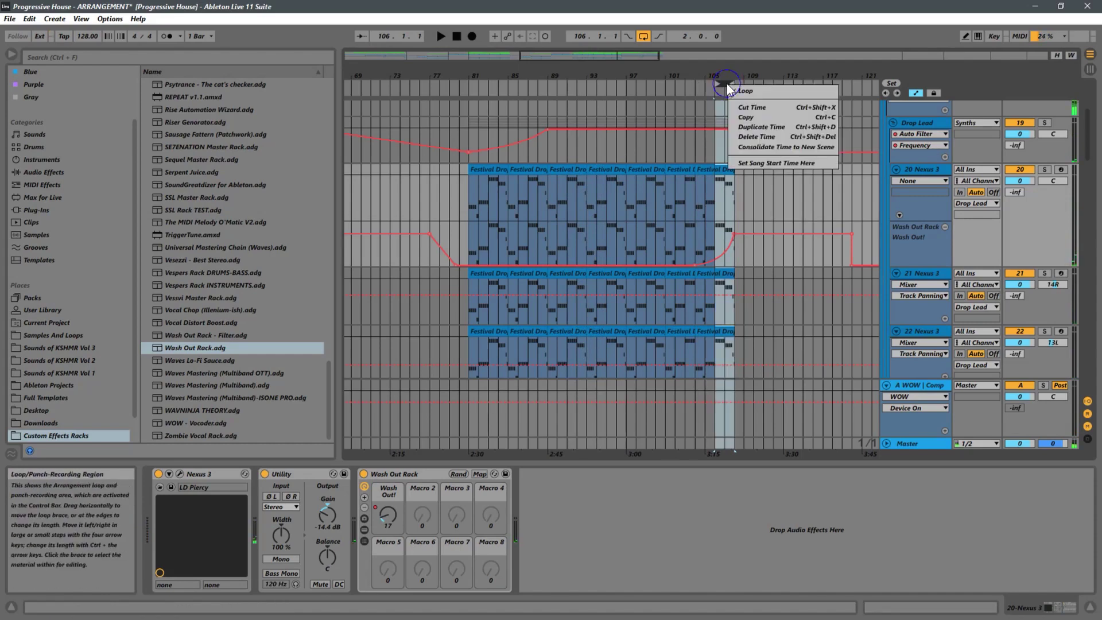
click(747, 139)
- Play from bar 102 and reshape the 20 Nexus 3 Wash Out automation into a straight rise from bar 104 to 106
click(673, 198)
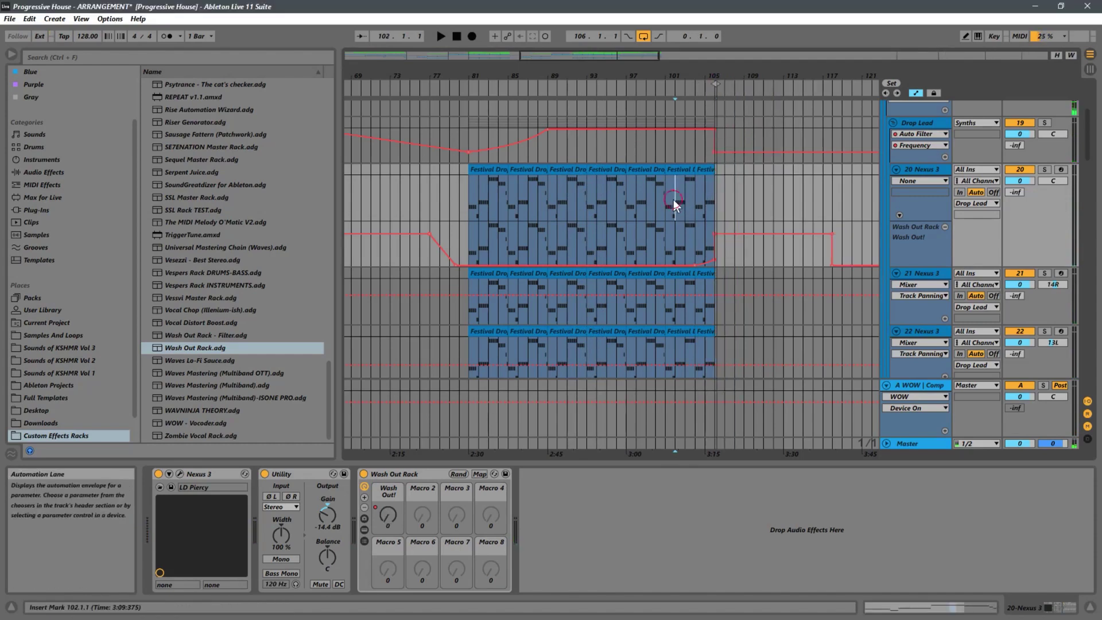
key(space)
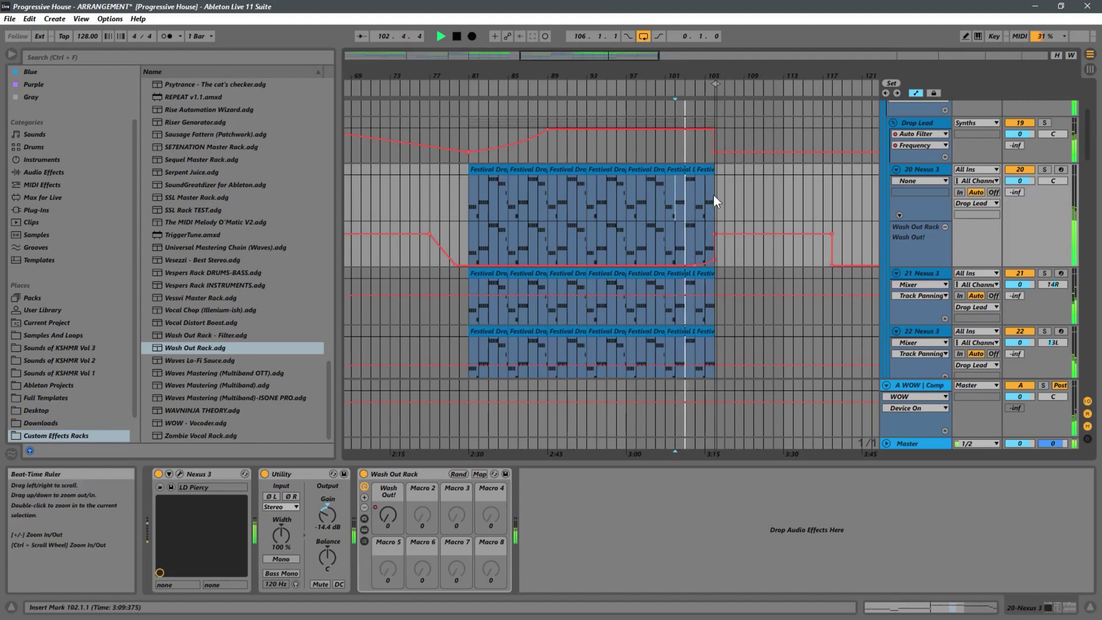
click(715, 260)
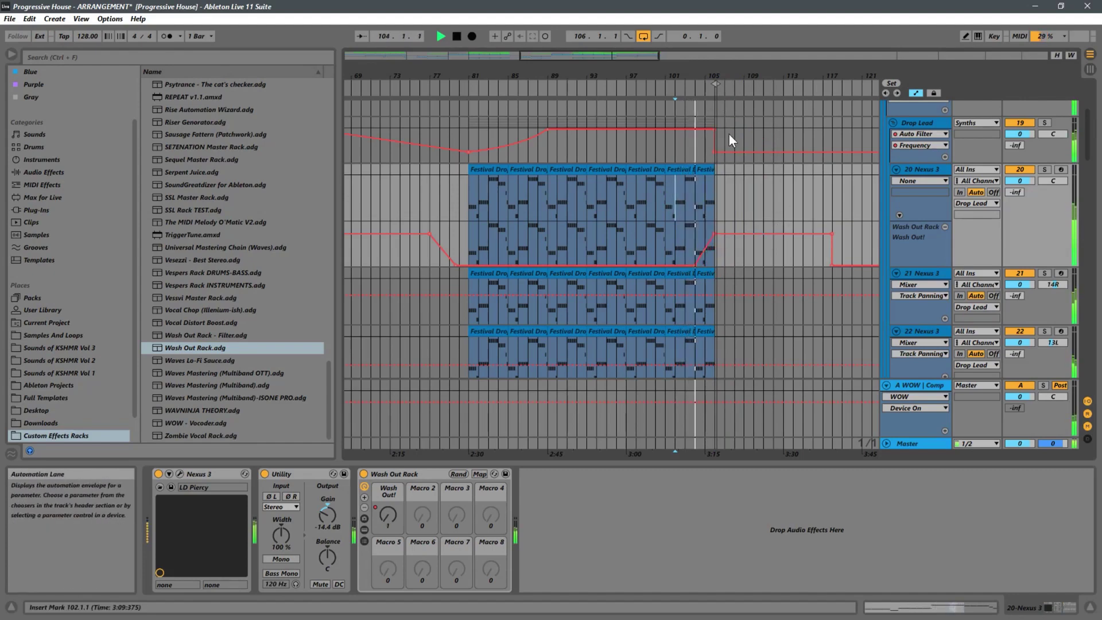
- Extend the 20 Nexus 3 clip that starts at bar 101 through to bar 106, and stop playback
click(674, 170)
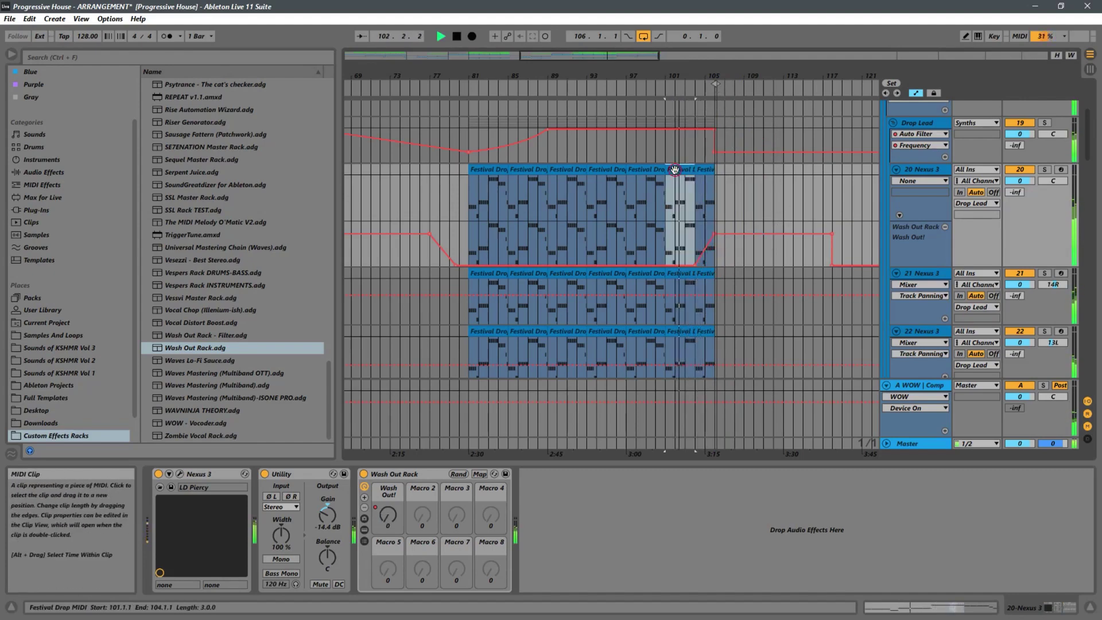
shift+click(711, 181)
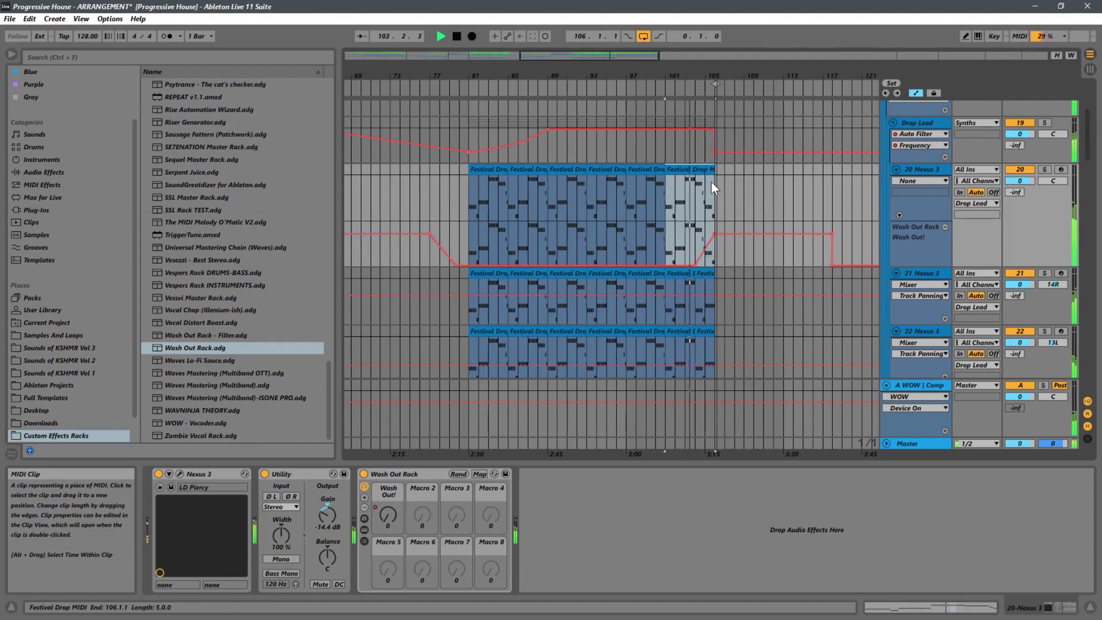
scroll(698, 229, down, 2)
key(space)
key(ctrl)
key(ctrl)
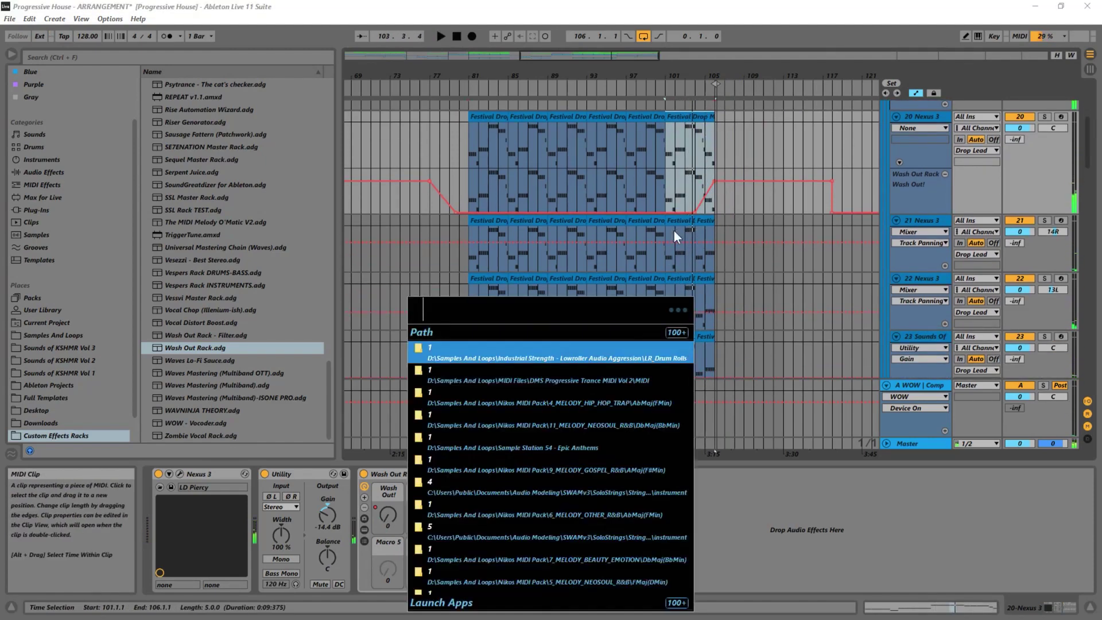
click(743, 257)
- Play the end of the drop from bar 102, and restart playback from bar 89
click(672, 261)
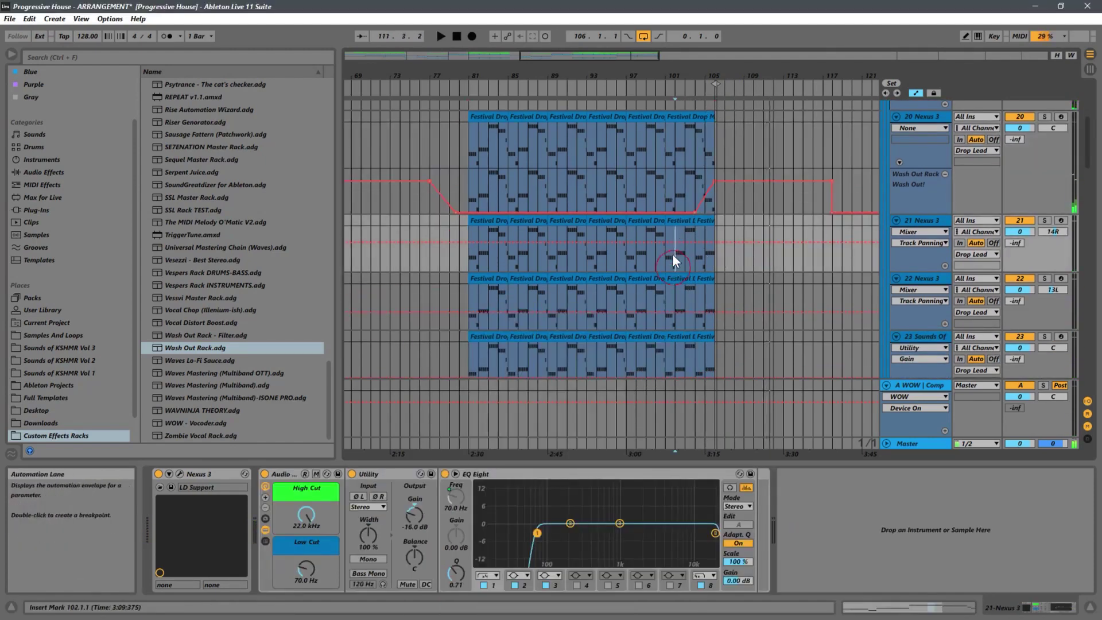
key(space)
click(549, 155)
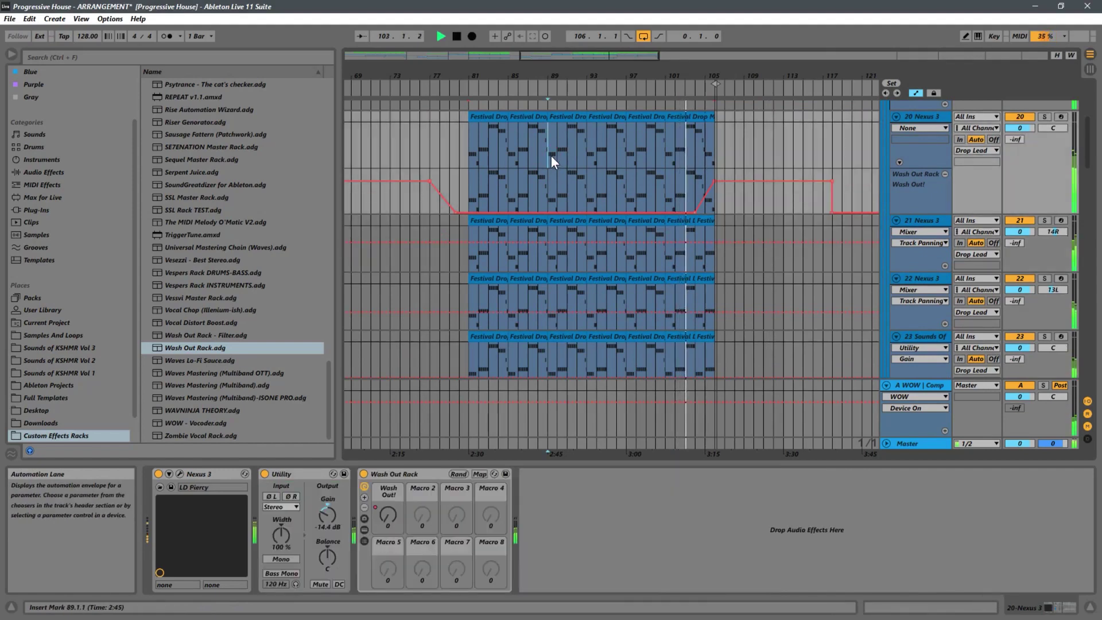
key(space)
key(space)
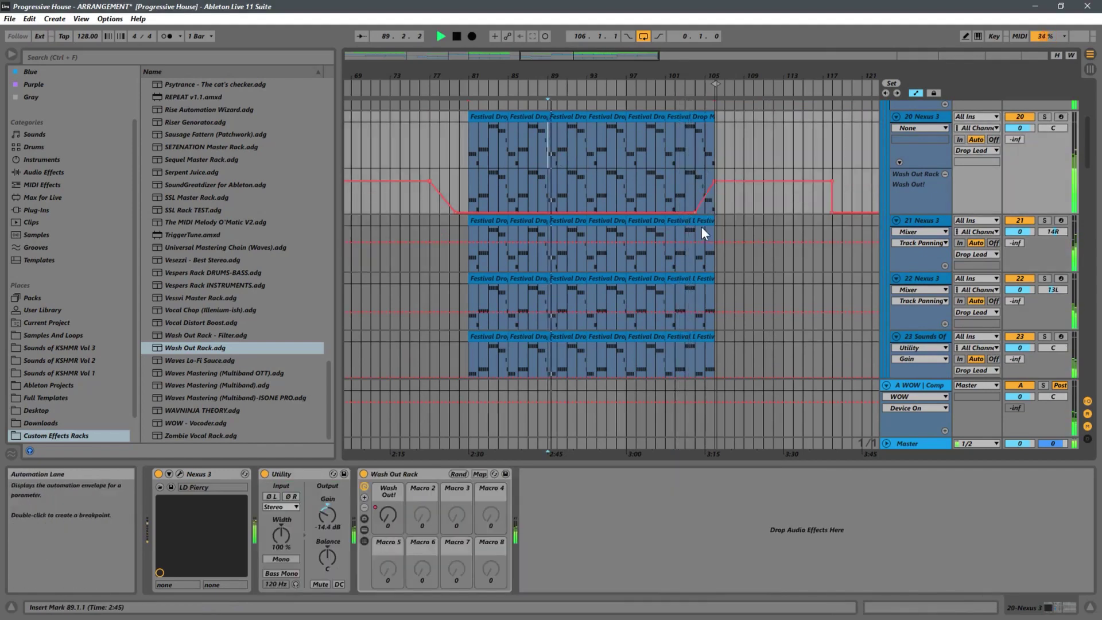
- Extend the bar 101 clips on the 21 Nexus 3, 22 Nexus 3 and 23 Sounds Of KSHMR tracks to bar 106
click(687, 221)
drag(694, 221, 715, 220)
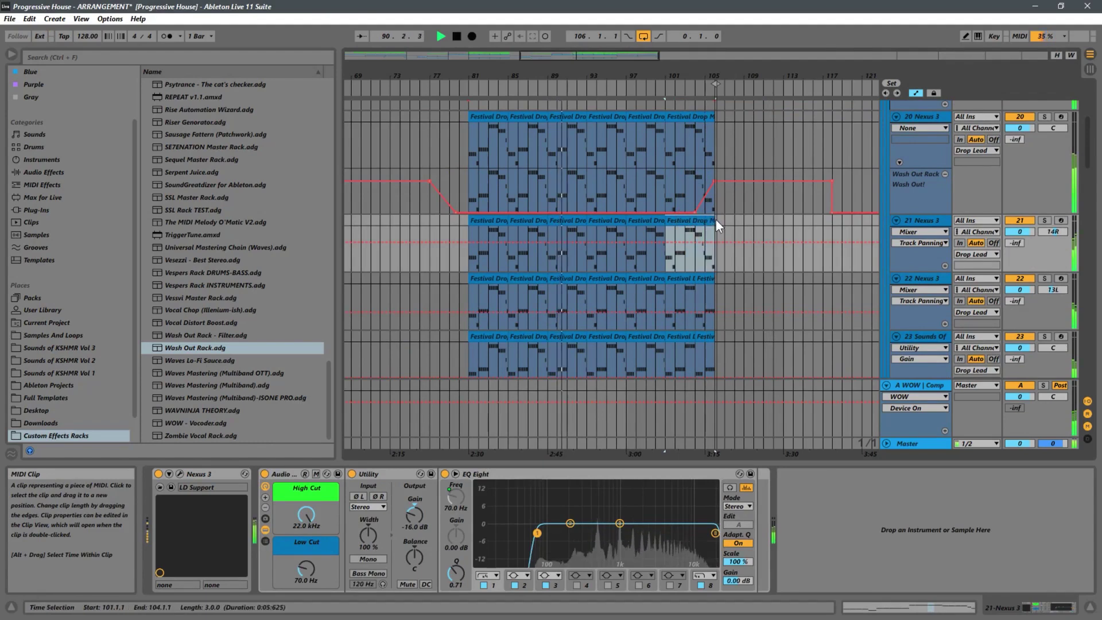
click(687, 278)
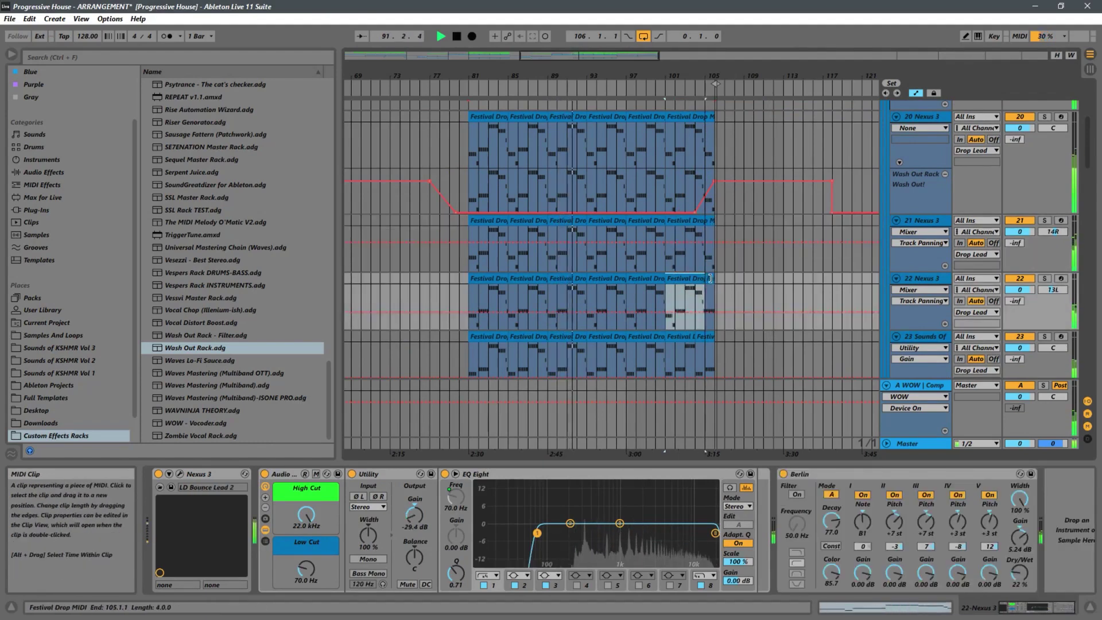
drag(709, 278, 709, 294)
scroll(709, 278, down, 1)
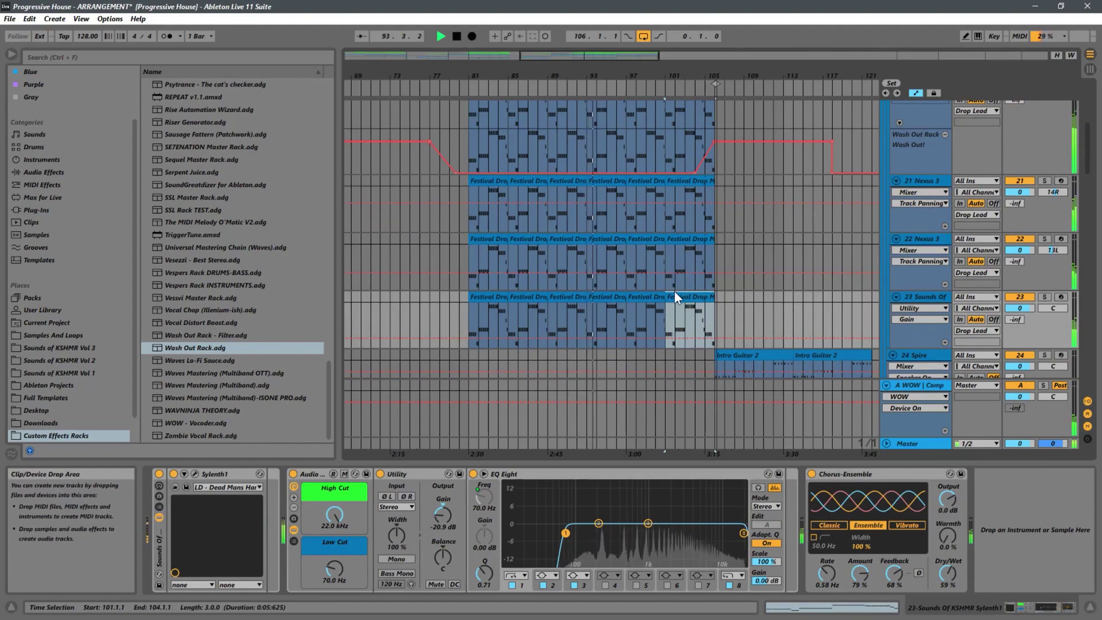
- Turn off arrangement looping, place the insert marker at bar 97, and stop playback
scroll(674, 290, up, 5)
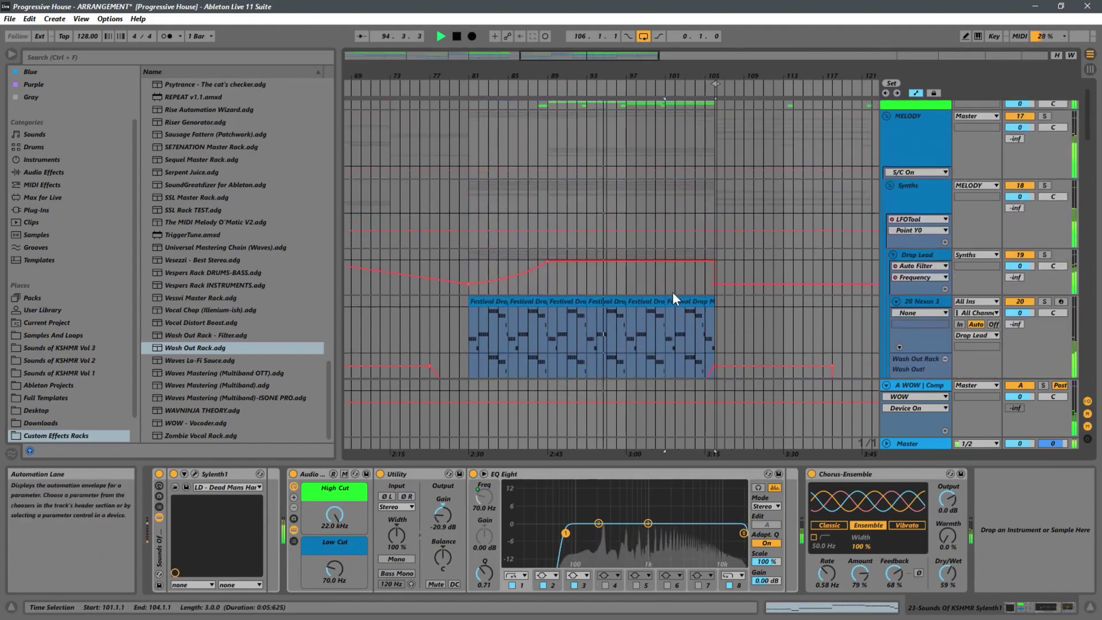
scroll(673, 292, up, 1)
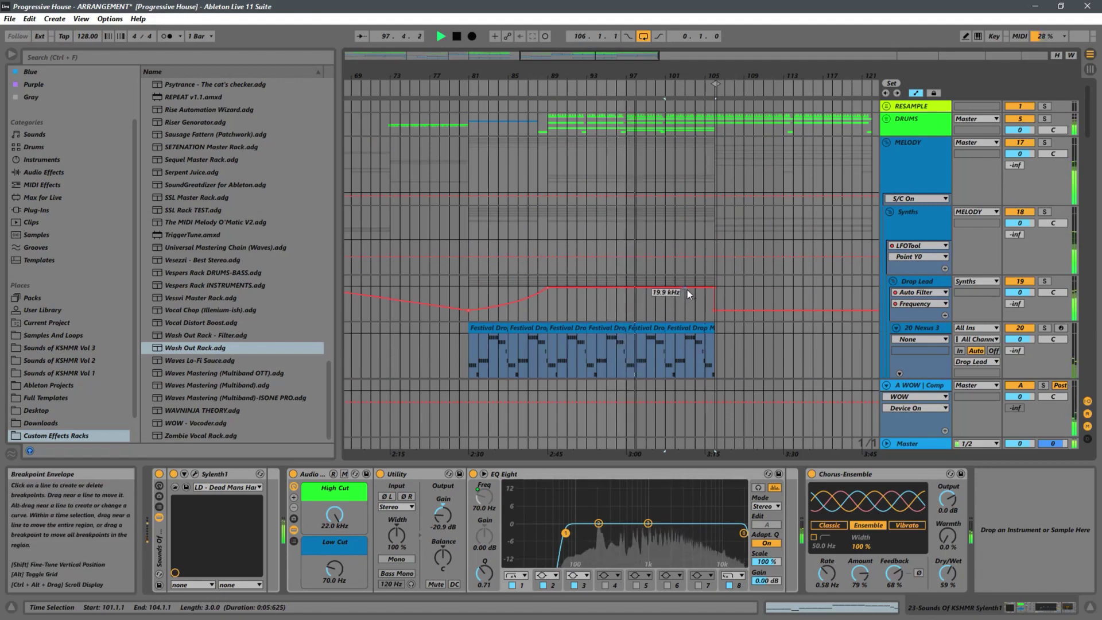
click(716, 350)
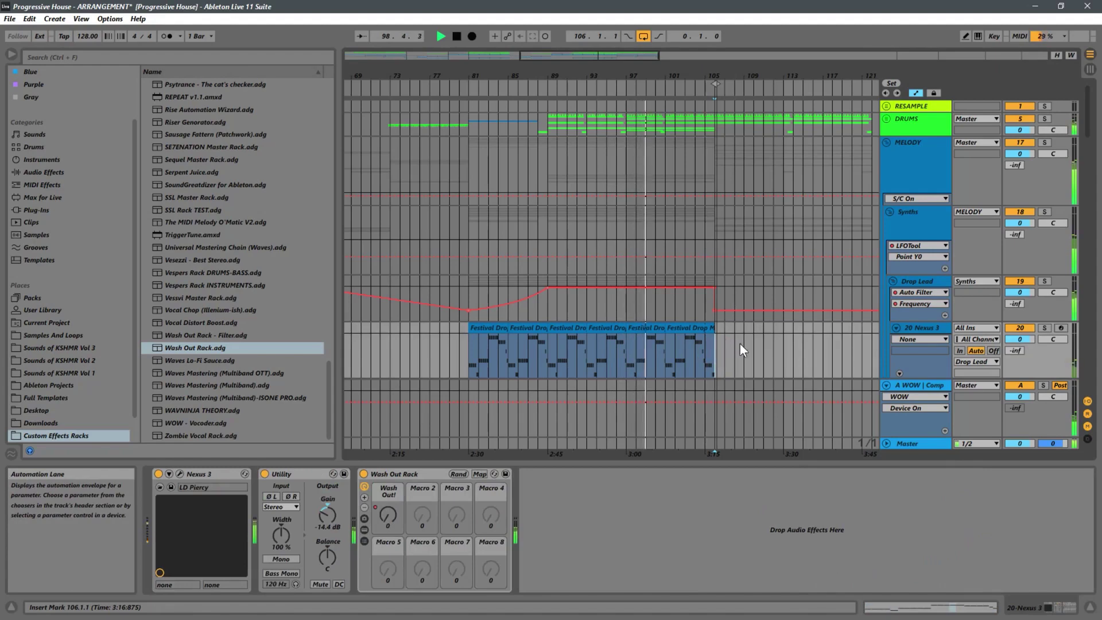
click(643, 36)
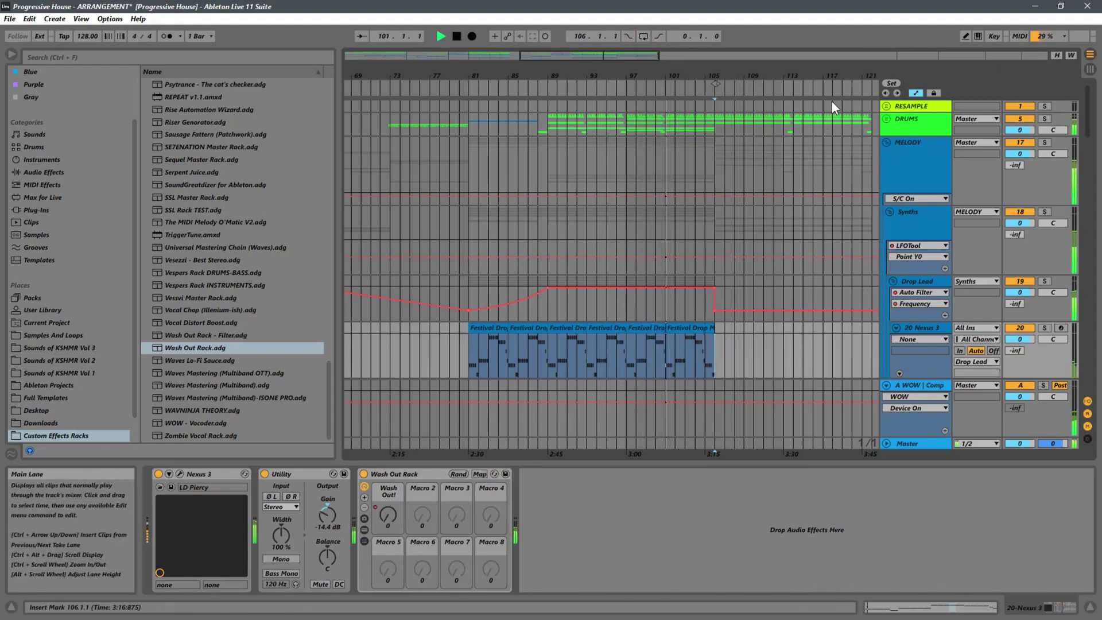
drag(708, 73, 666, 129)
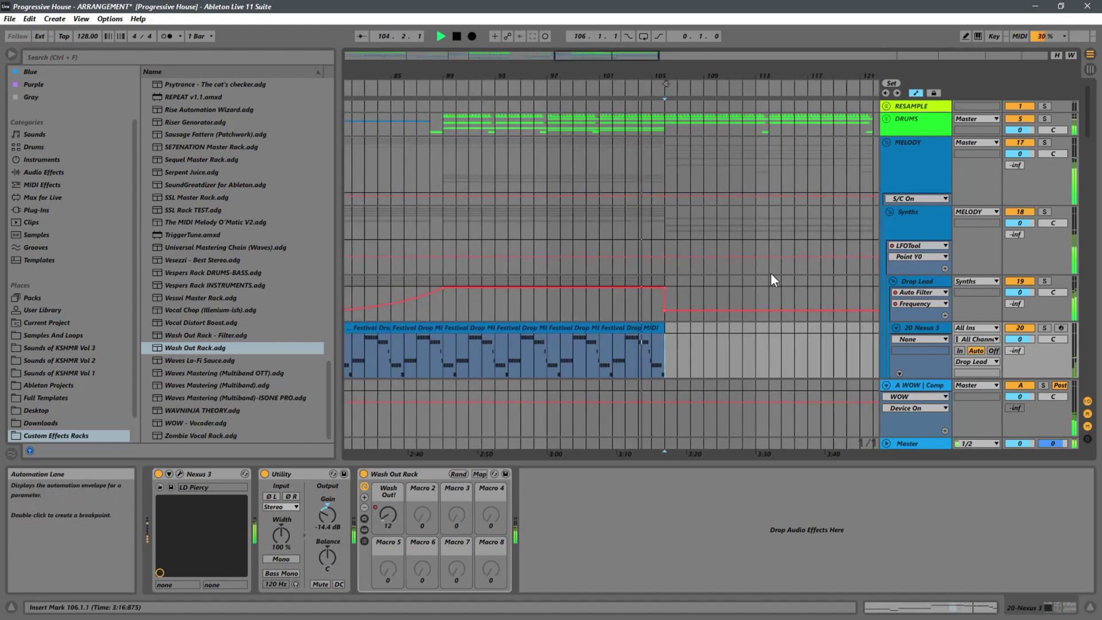
click(598, 345)
key(space)
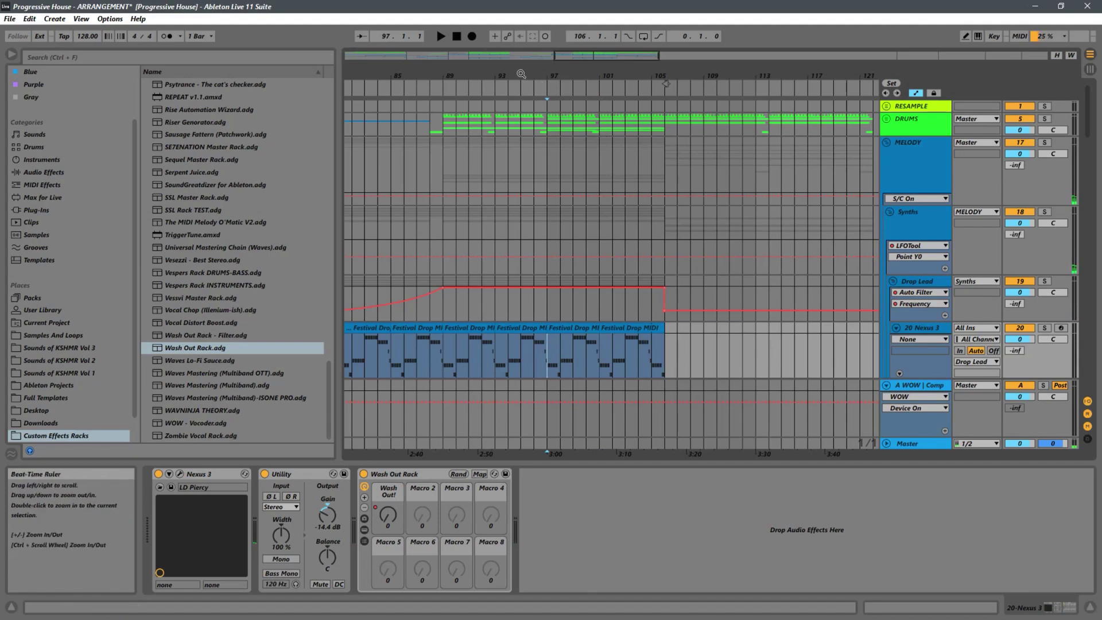
- Play the start of the drop from bar 89 and stop it again
drag(521, 75, 661, 54)
click(610, 344)
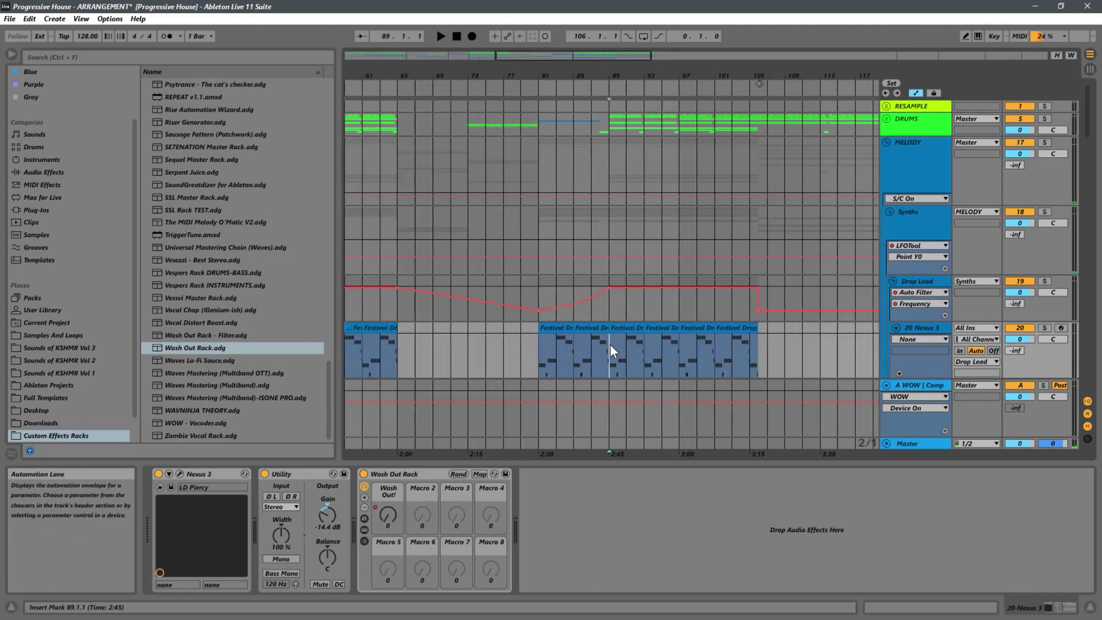
key(space)
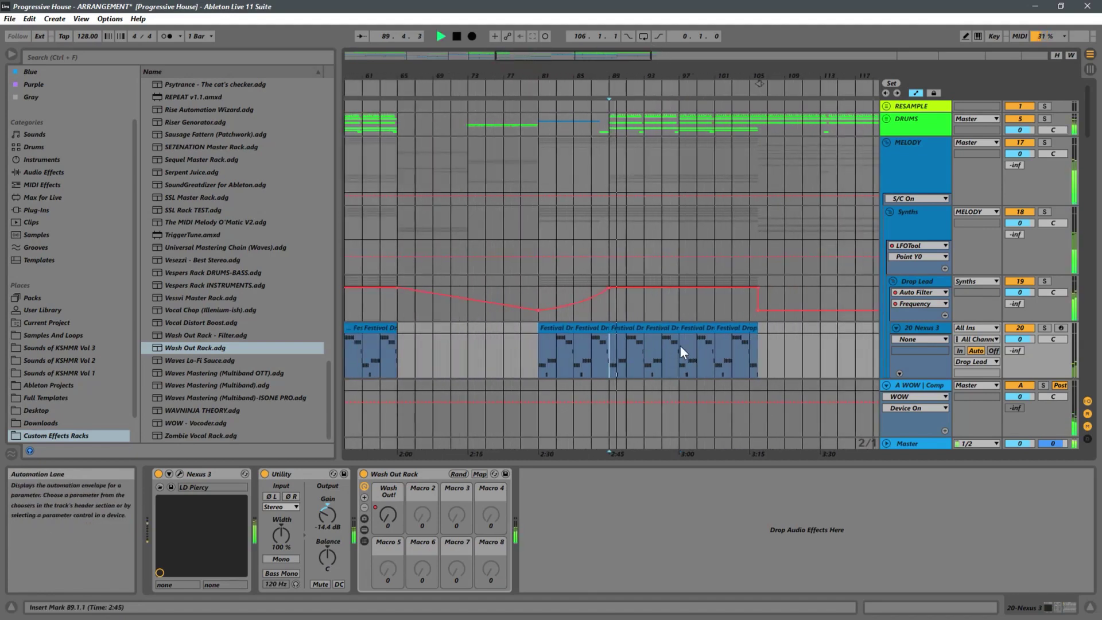
key(space)
- Loop bars 89 to 97 and duplicate that time span across all tracks
drag(680, 345, 611, 329)
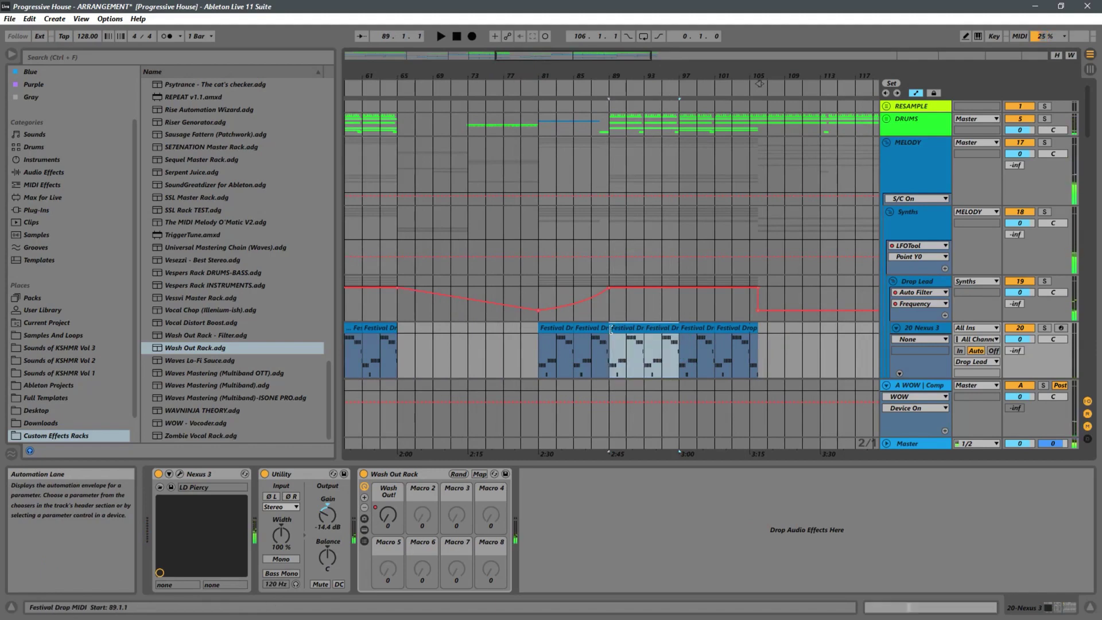
key(ctrl+l)
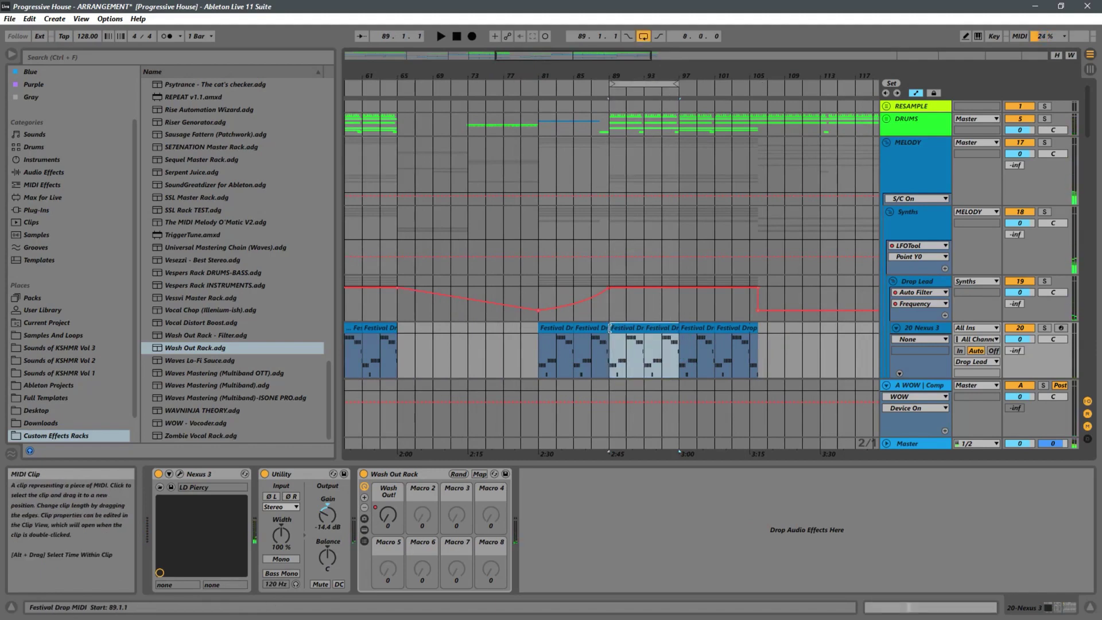
click(623, 85)
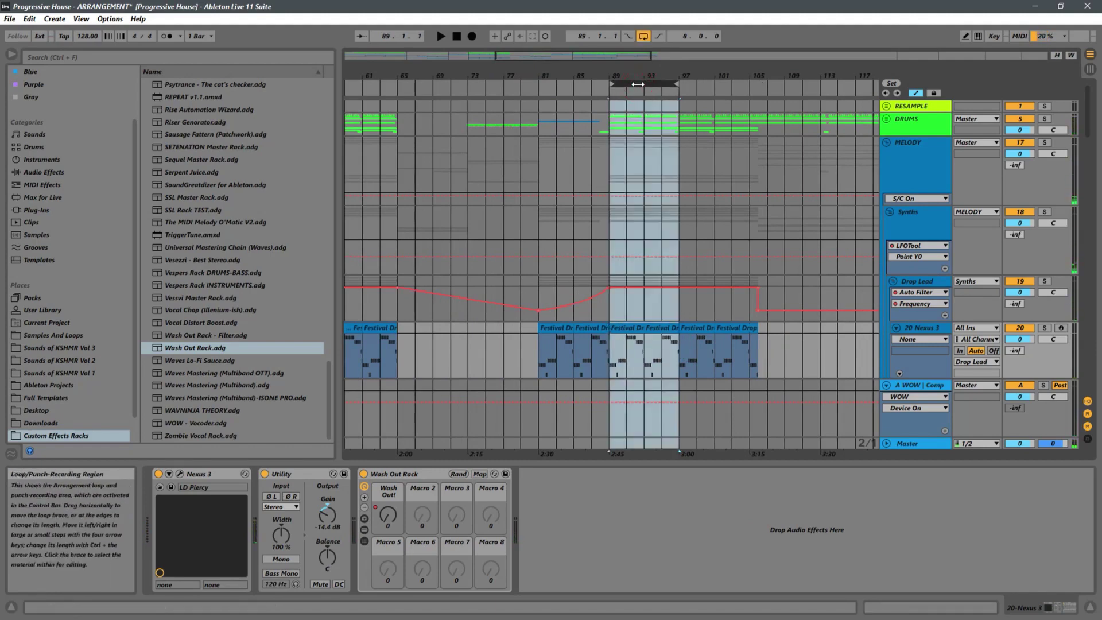
right_click(623, 87)
click(658, 128)
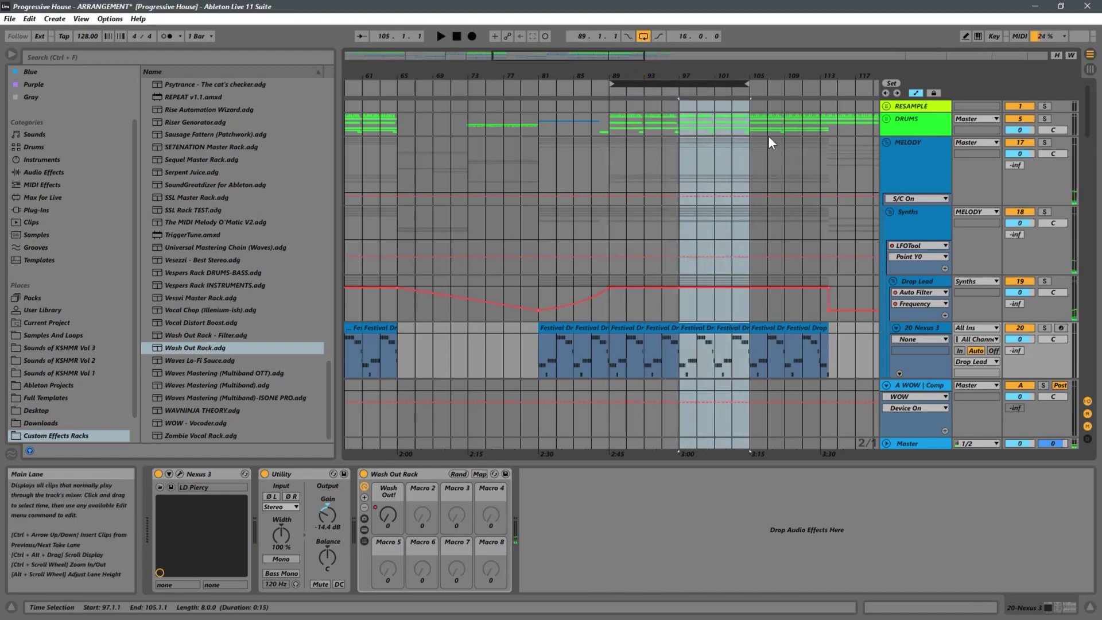
- Move the loop region to bars 105 to 113 and delete that time span across all tracks
mouse_move(698, 91)
mouse_down()
mouse_move(845, 75)
mouse_move(687, 109)
mouse_up()
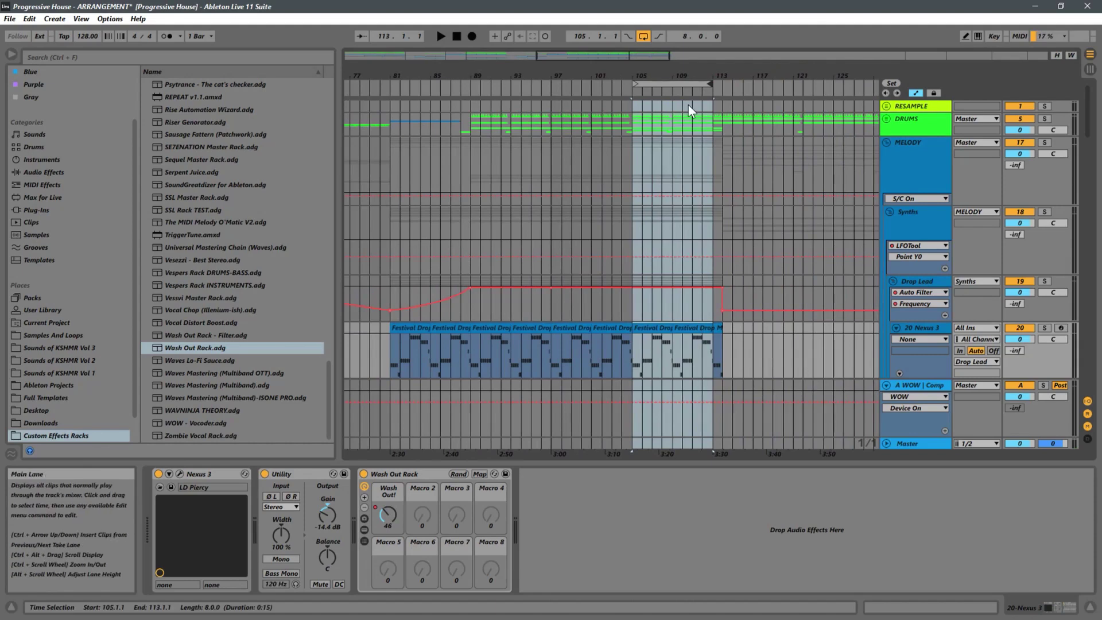
right_click(658, 81)
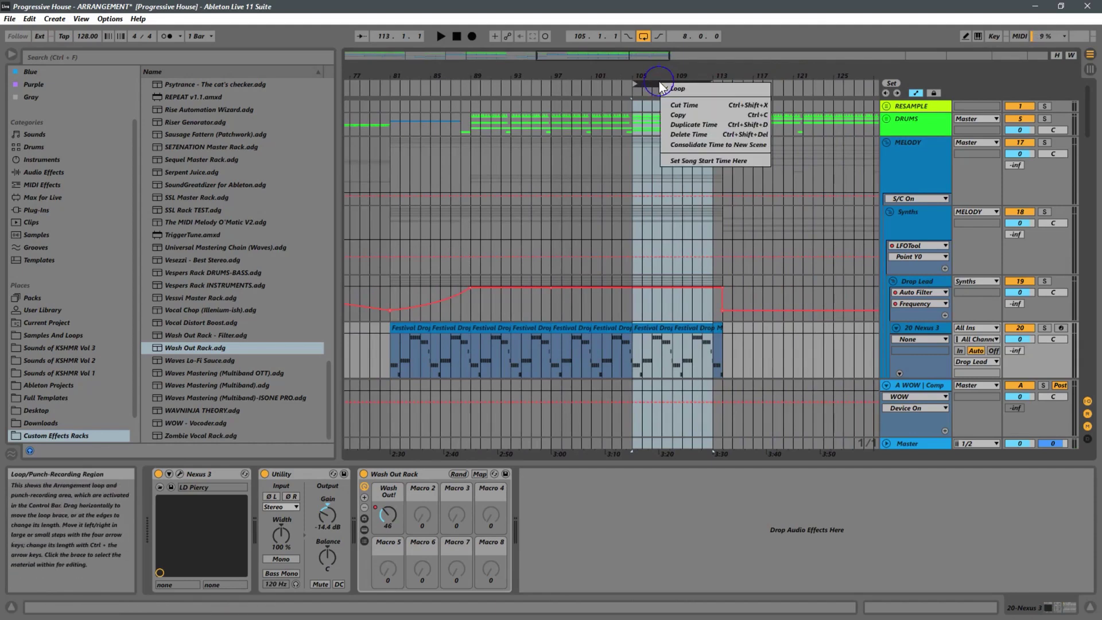
click(701, 133)
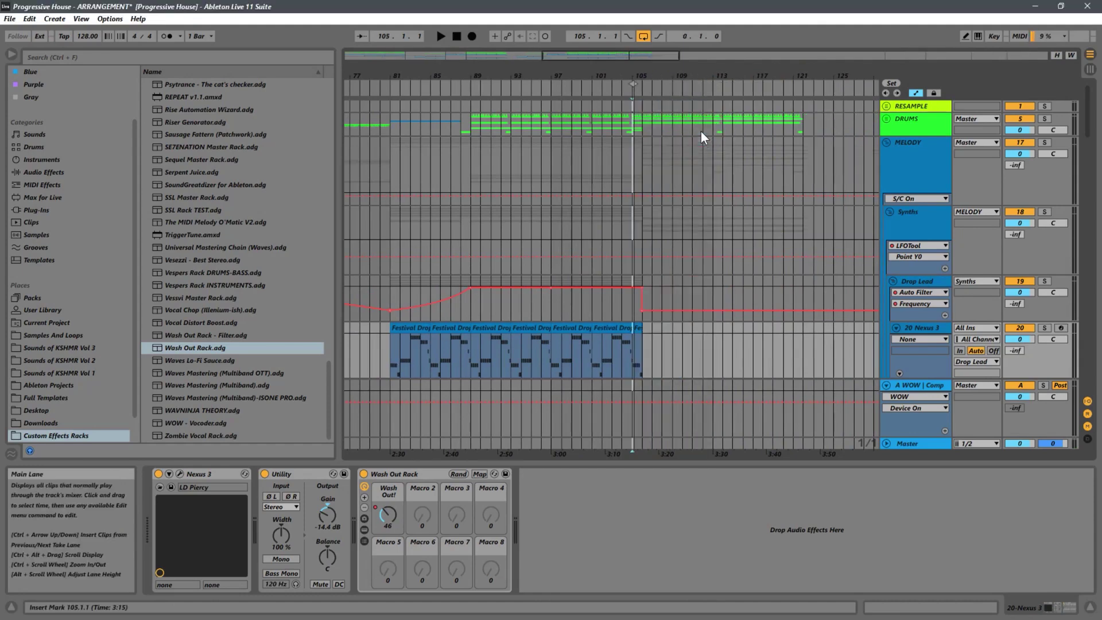
- Extend the loop region from bar 105 to 112.3.1 and play the arrangement from bar 105
click(550, 343)
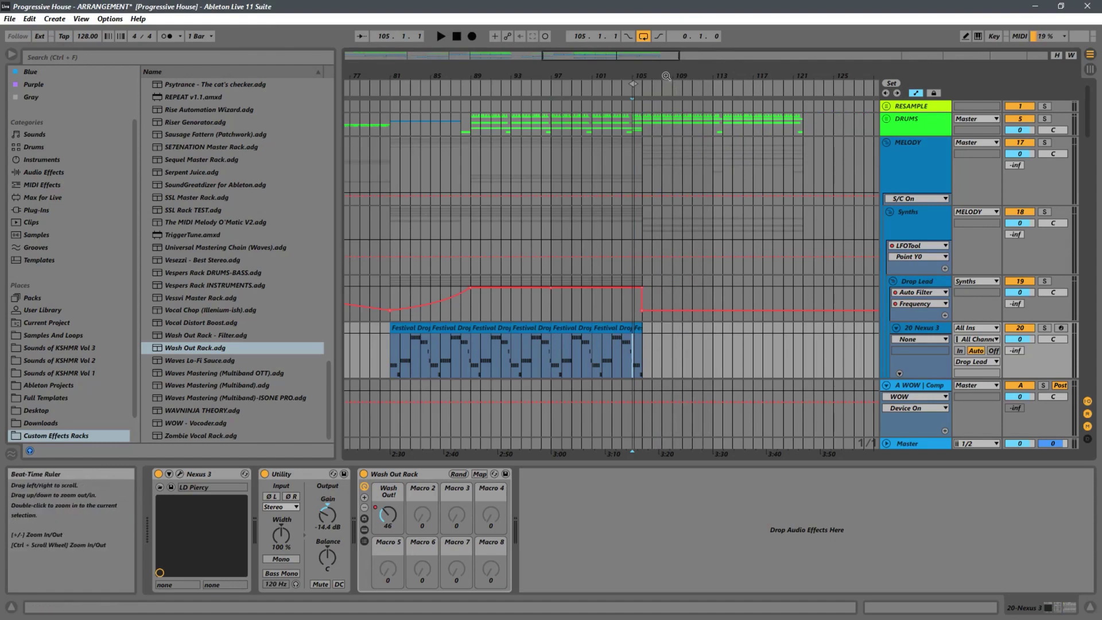
scroll(674, 132, up, 4)
click(606, 329)
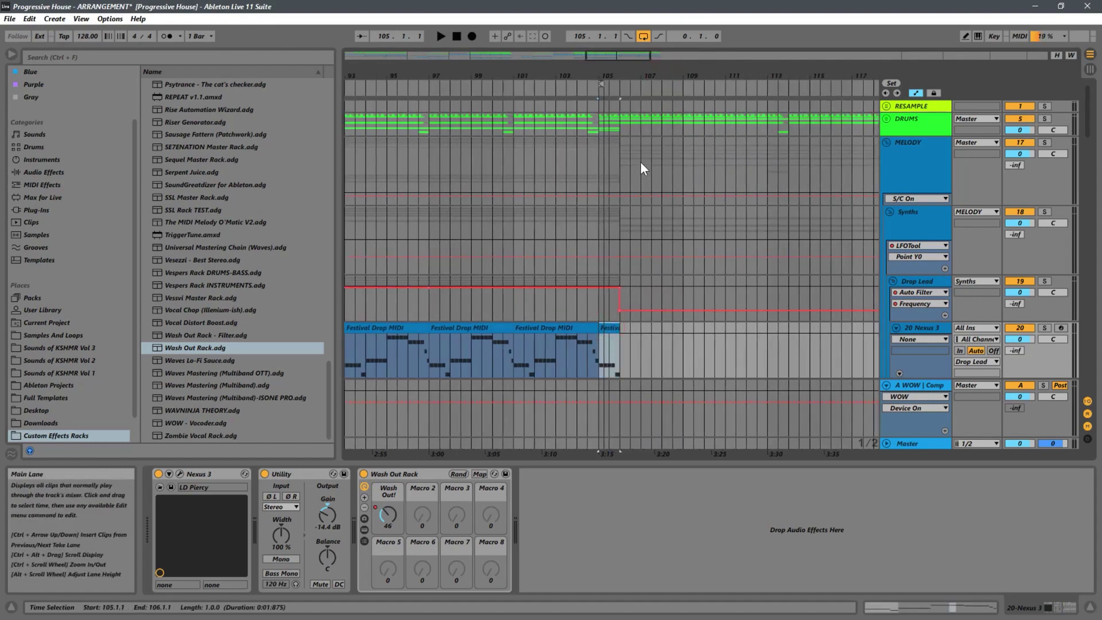
drag(602, 84, 755, 85)
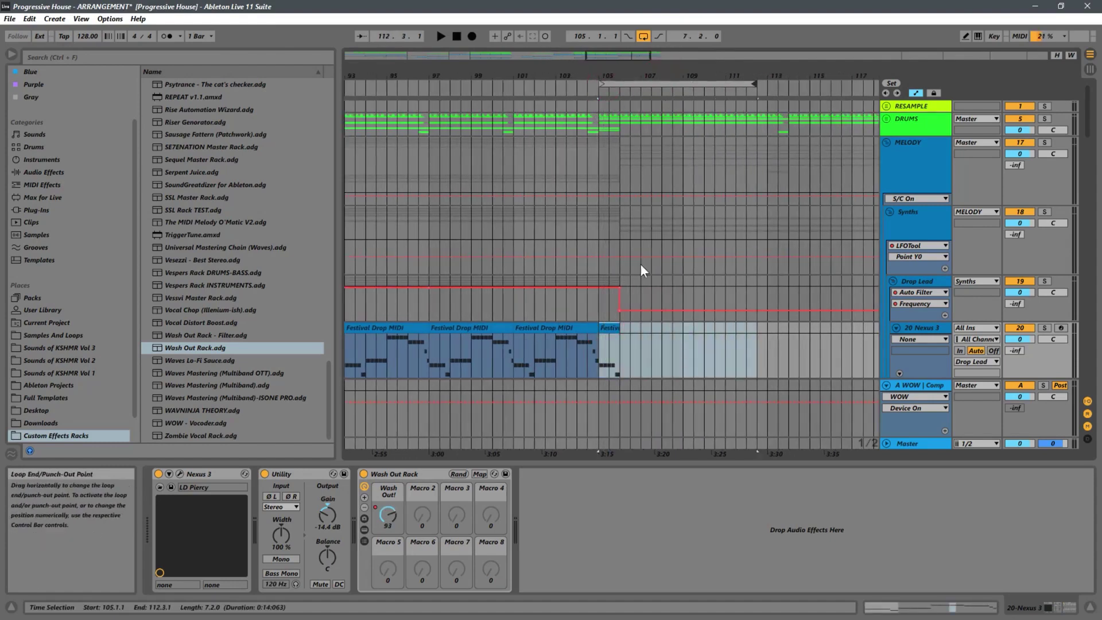
click(613, 329)
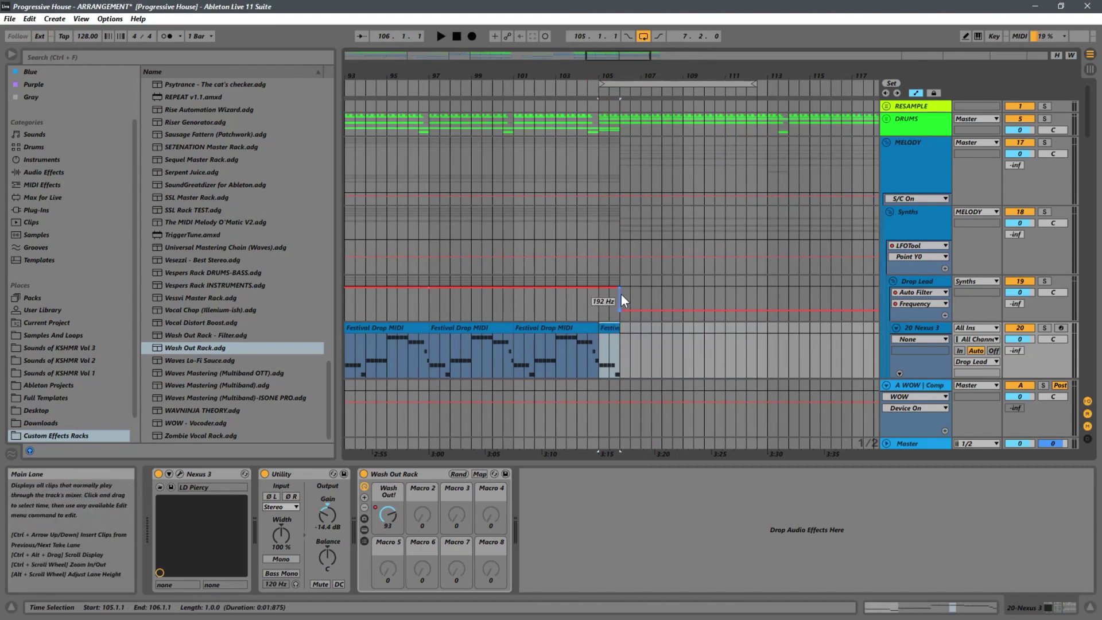
drag(660, 72, 602, 4)
key(space)
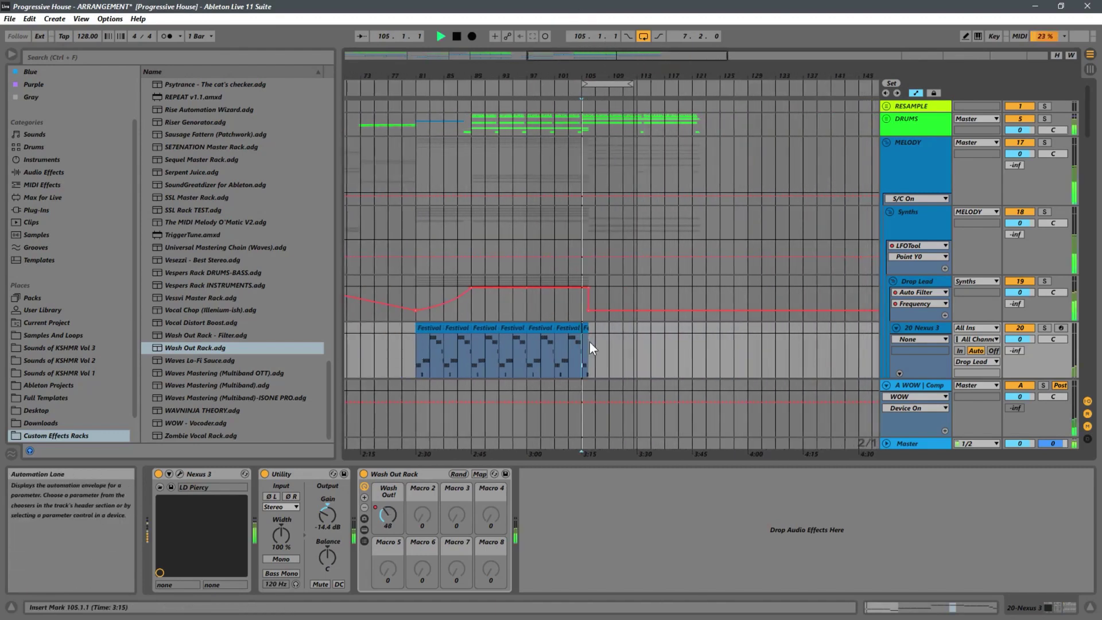
- Delete the leftover one-bar Festival Drop MIDI clips at bar 105 on the 20, 21, 22 and 23 lead tracks
click(586, 328)
key(Delete)
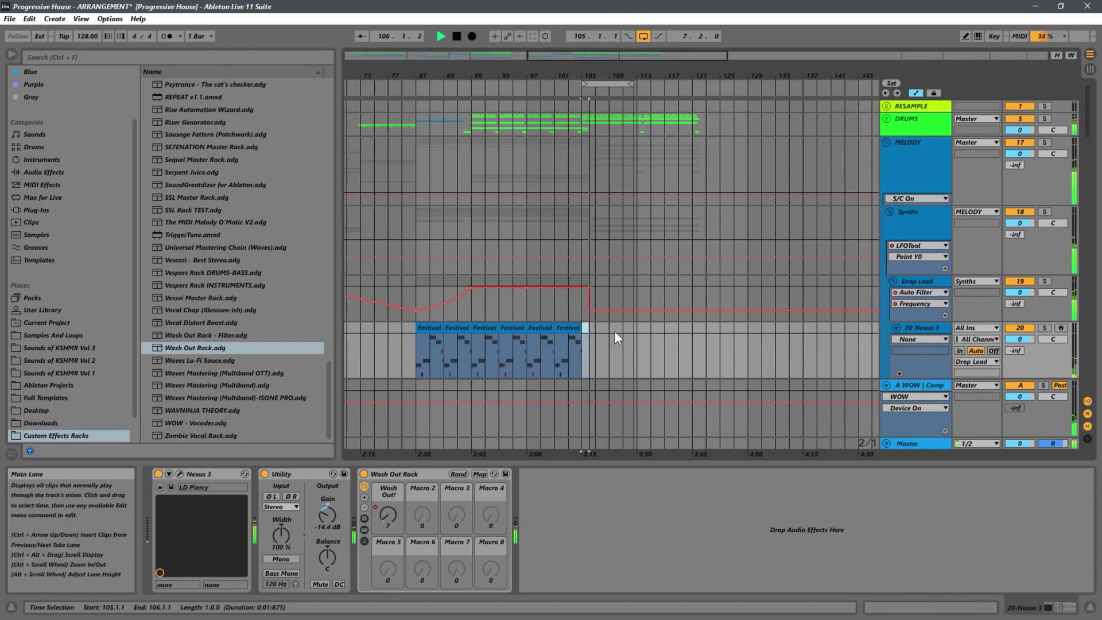
scroll(585, 339, down, 10)
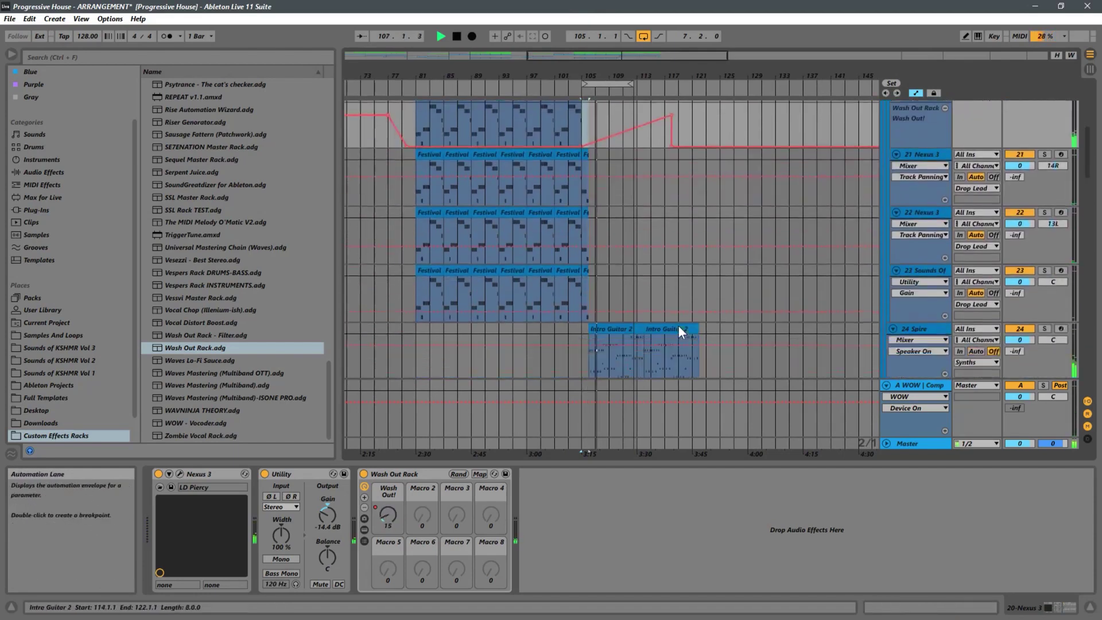
scroll(683, 319, up, 5)
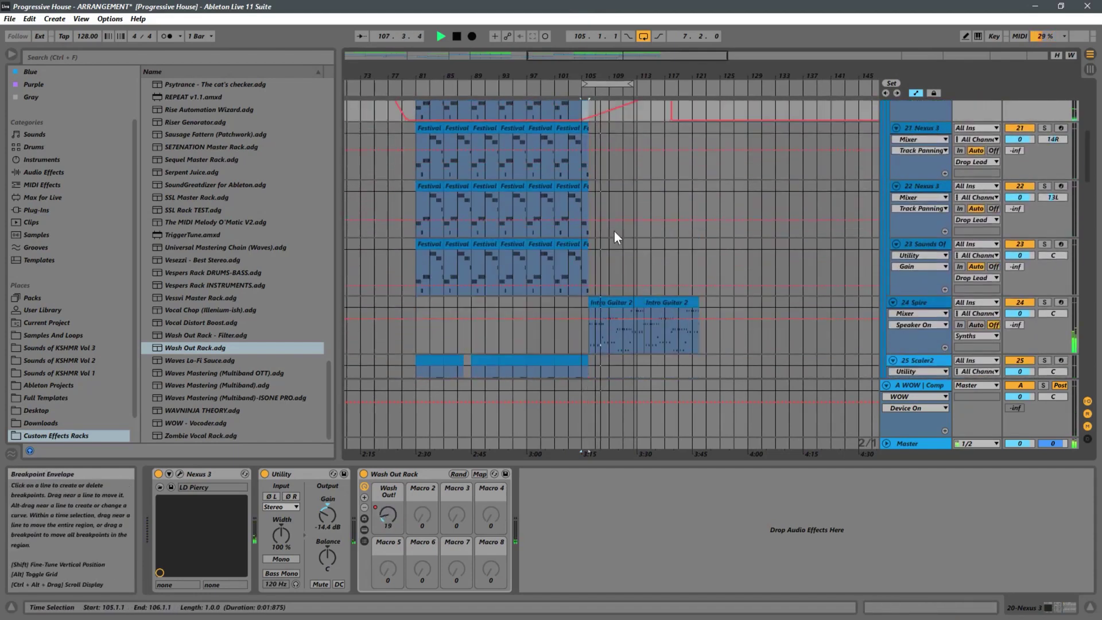
click(584, 132)
key(Delete)
click(585, 186)
key(Delete)
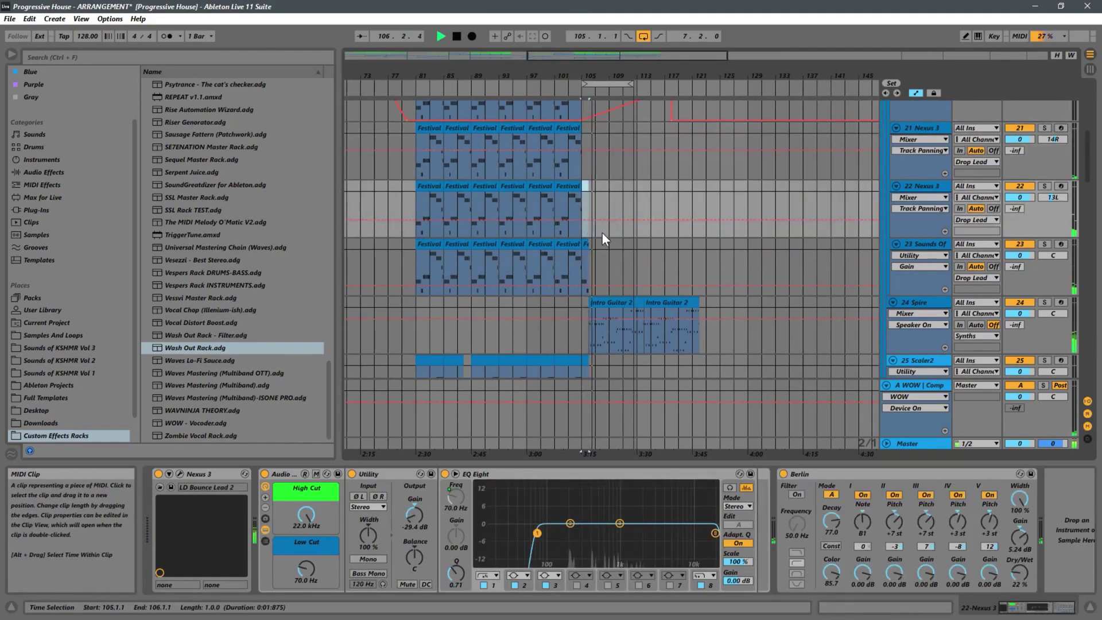
click(585, 244)
key(Delete)
- Loop the single bar from 105 to 106 and delete that time span across all tracks
click(565, 257)
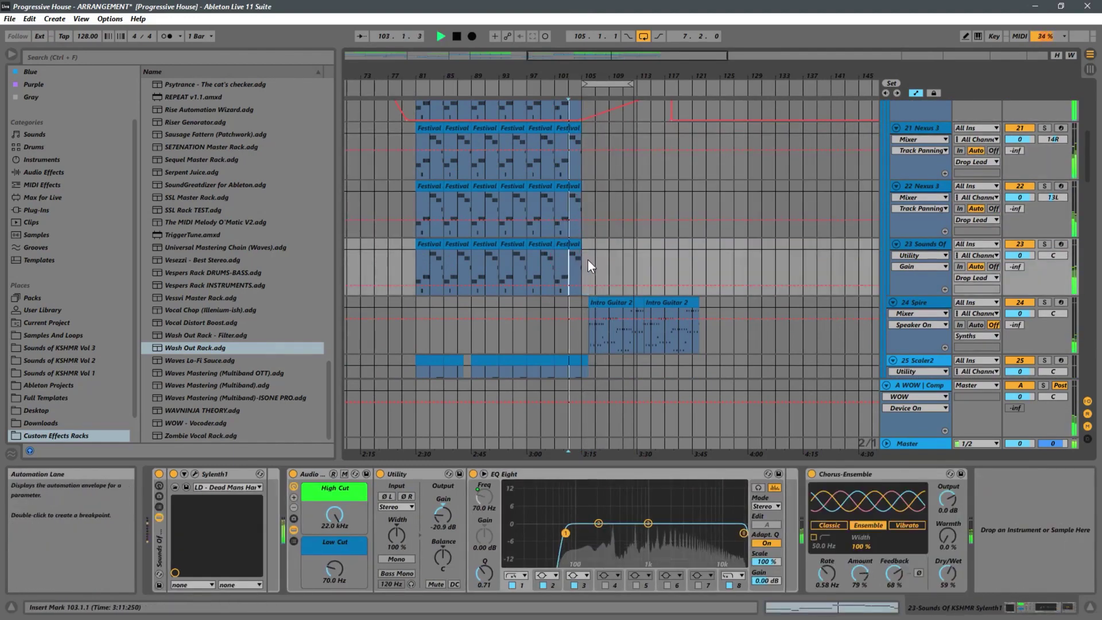
scroll(604, 267, down, 3)
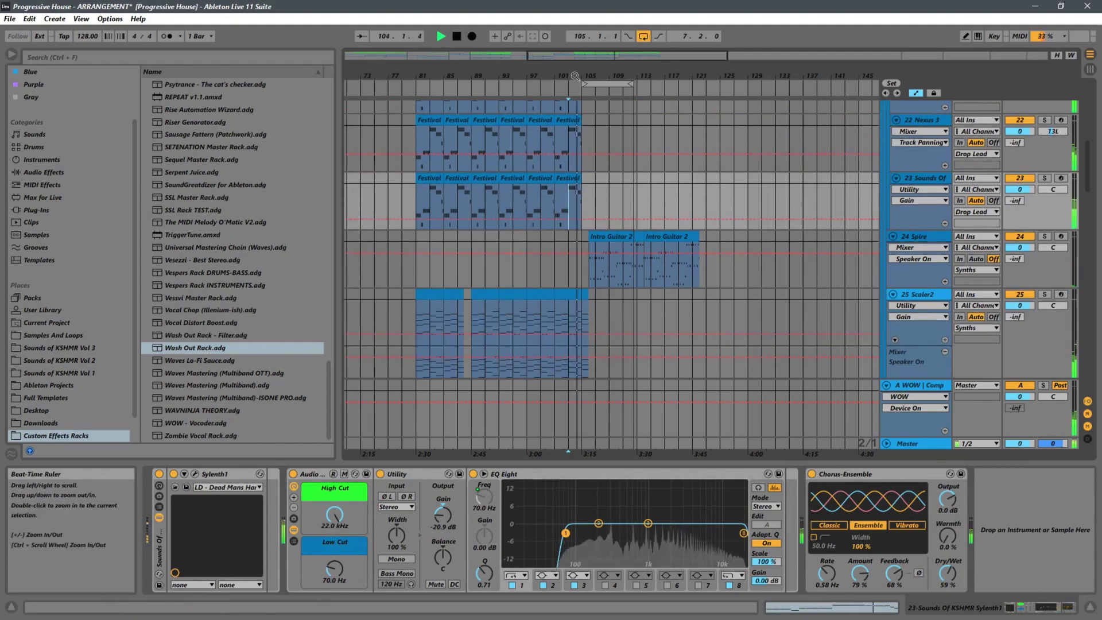
drag(580, 71, 657, 129)
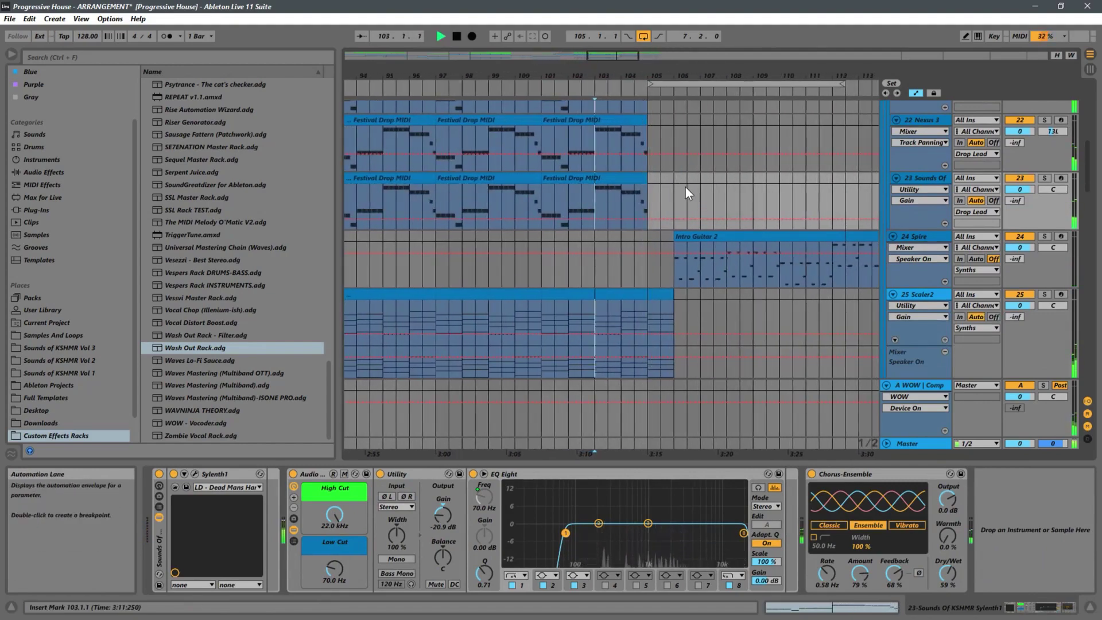
drag(672, 271, 647, 236)
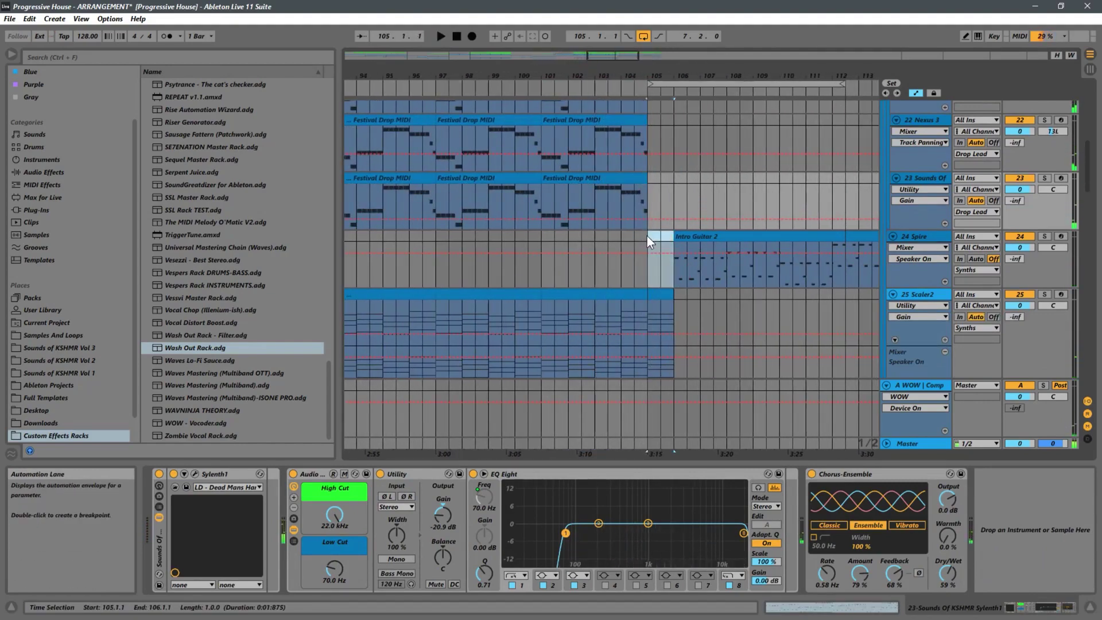
key(ctrl+l)
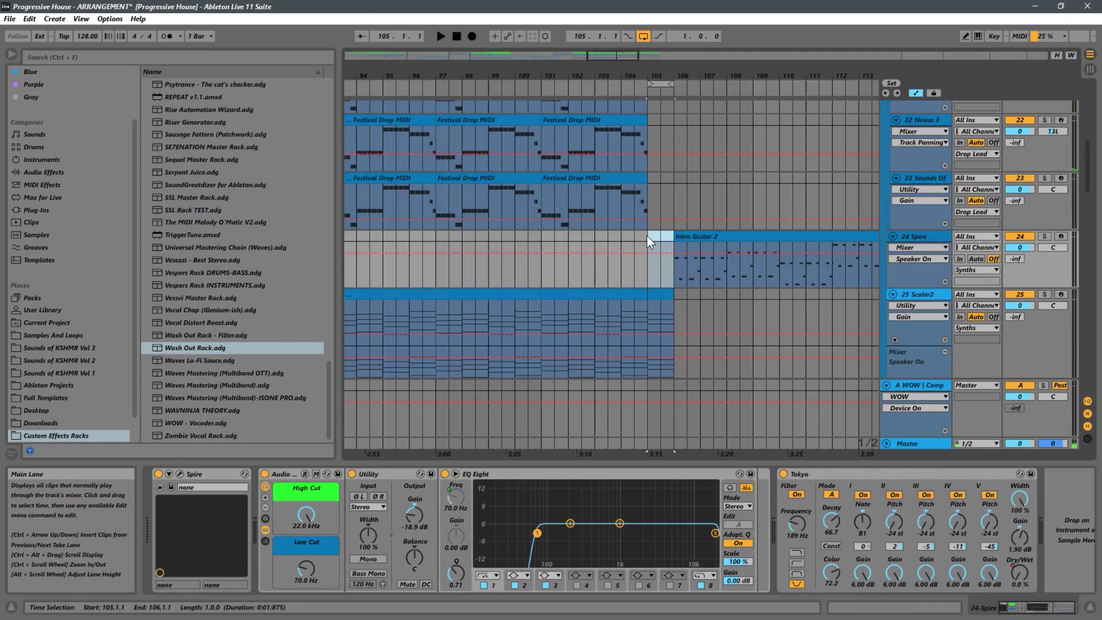
right_click(661, 84)
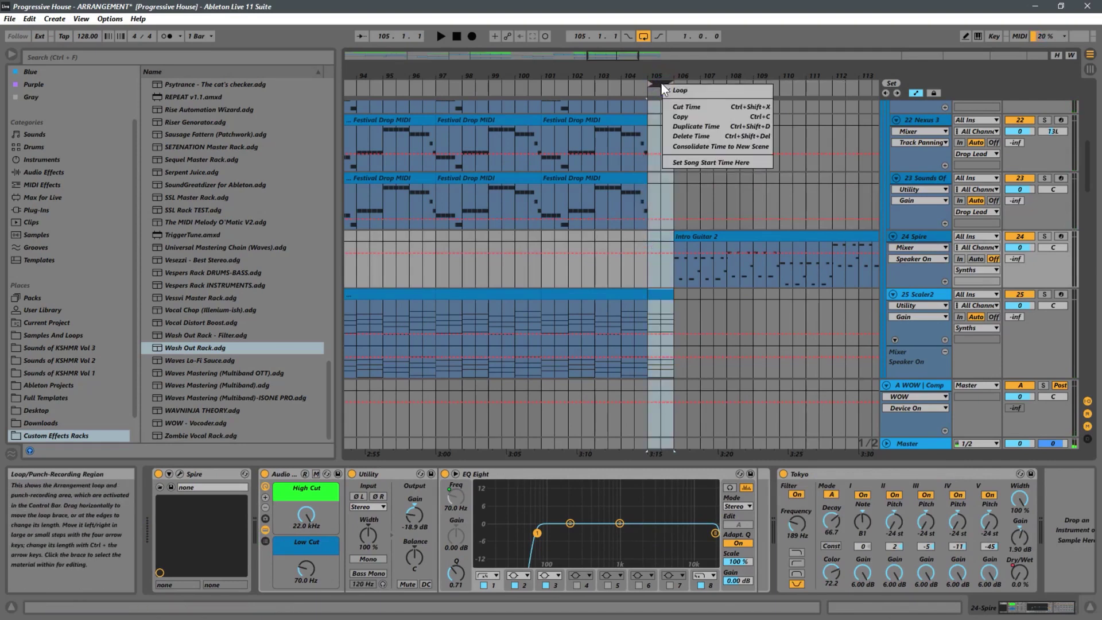
click(691, 136)
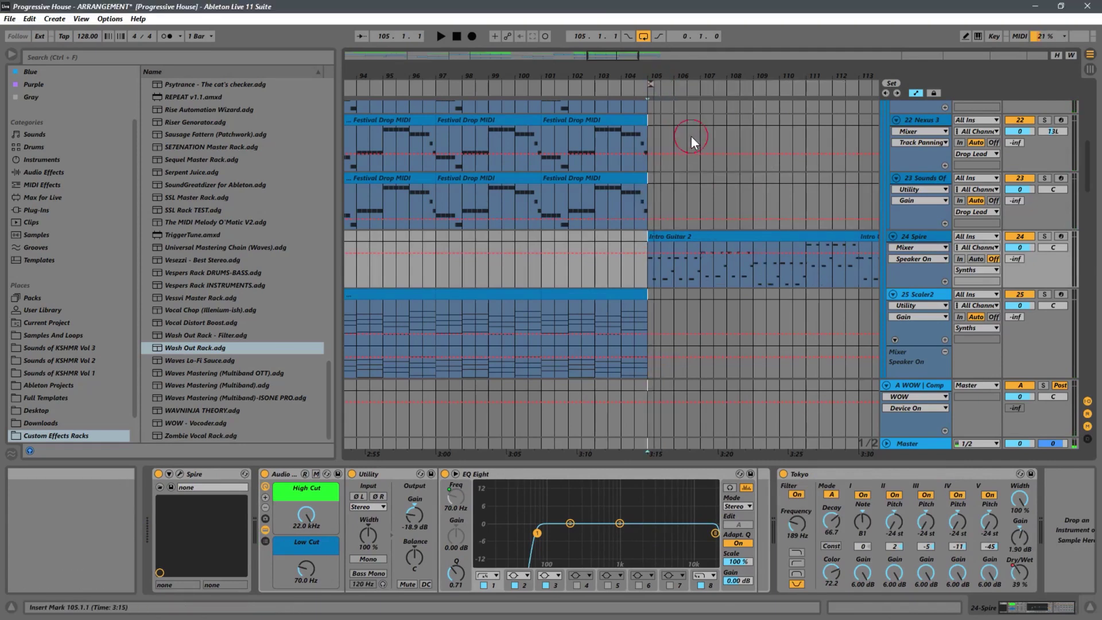
- Turn off arrangement looping and audition the transition out of the drop from bar 103
click(594, 267)
key(space)
click(650, 37)
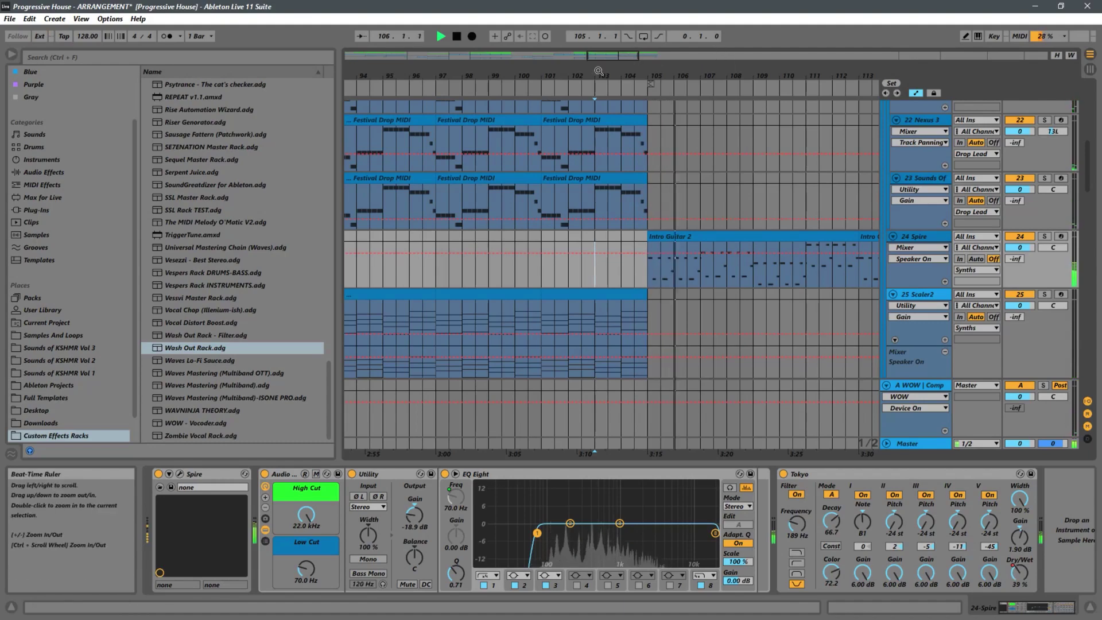
drag(627, 61, 595, 97)
scroll(567, 273, up, 10)
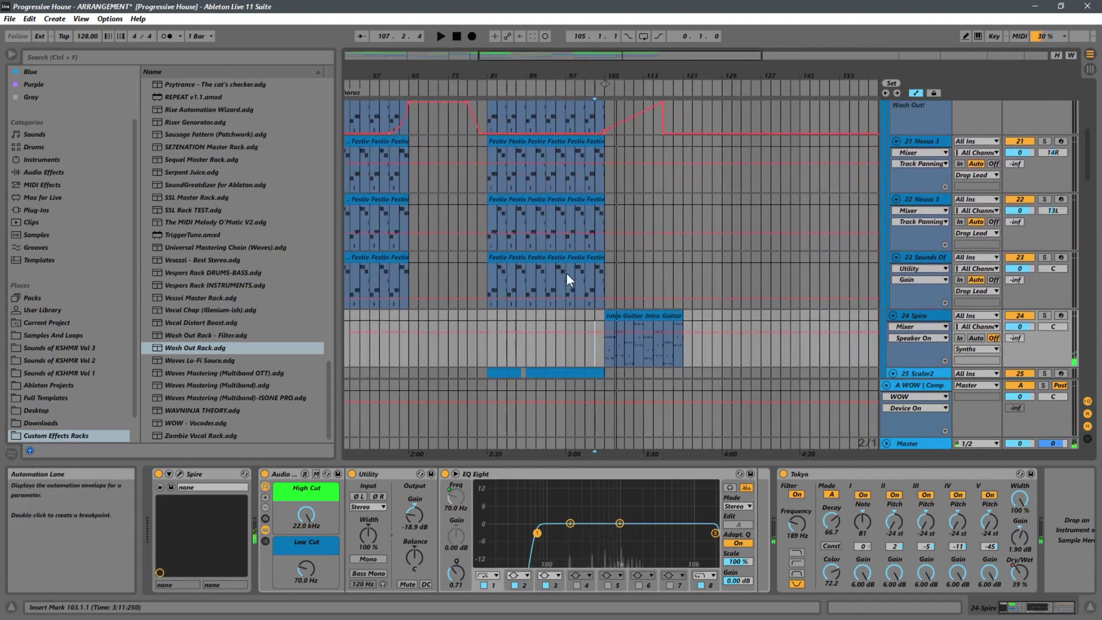
key(space)
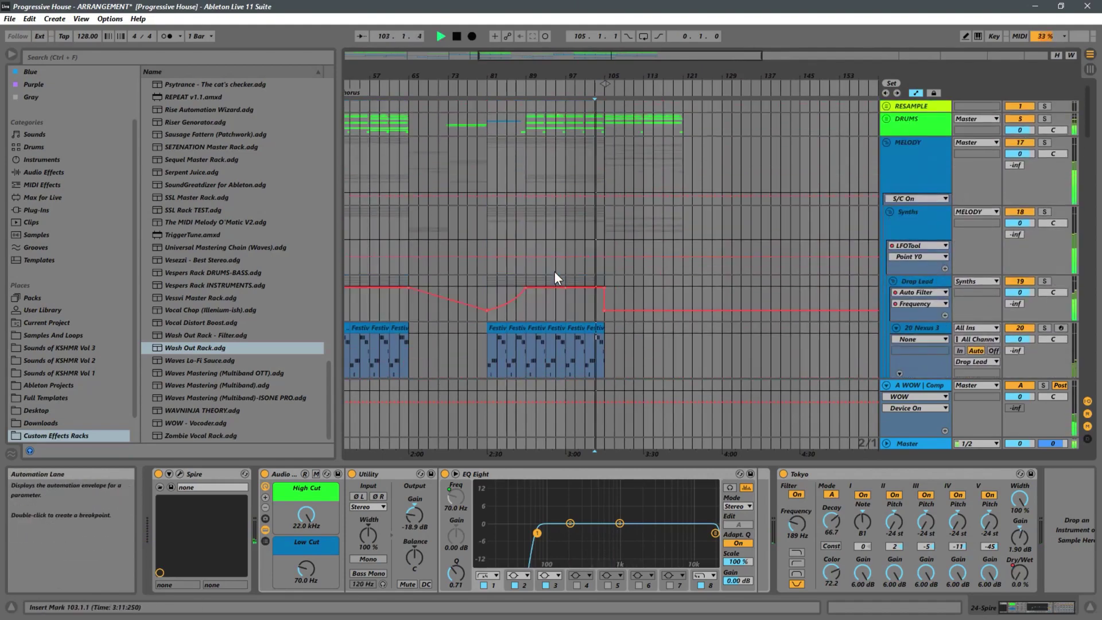
- Reshape the Wash Out! automation on 20 Nexus 3 to rise from bar 103 to 93 at bar 105 and hold there, and replay from bar 103
scroll(557, 269, down, 5)
mouse_move(604, 327)
mouse_down()
mouse_move(601, 289)
mouse_move(604, 319)
mouse_move(593, 332)
mouse_move(606, 331)
mouse_up()
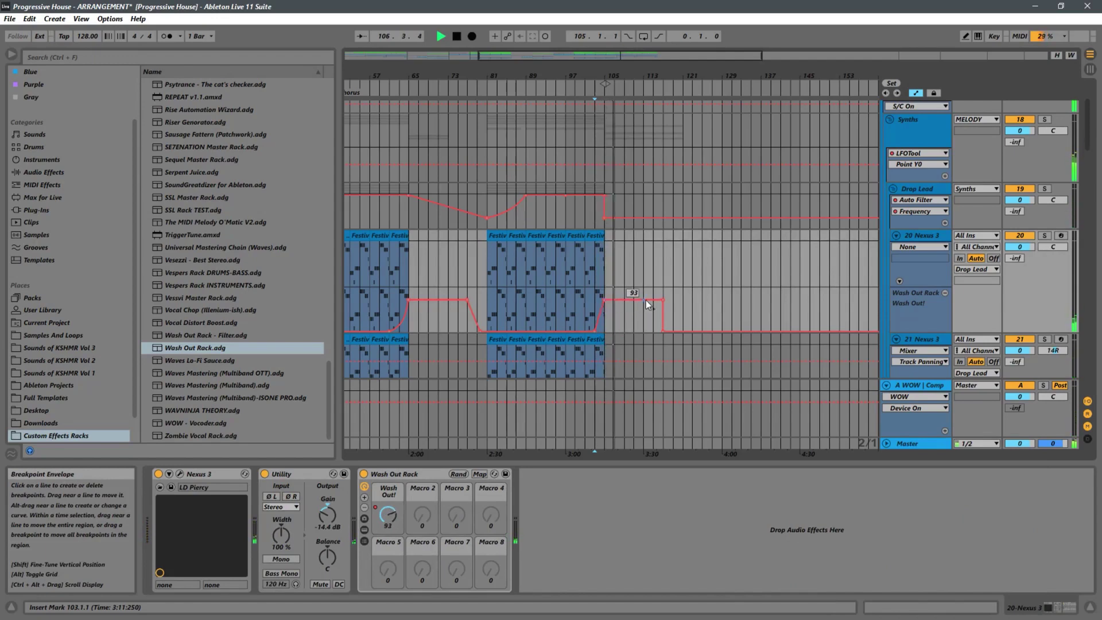
key(space)
key(space)
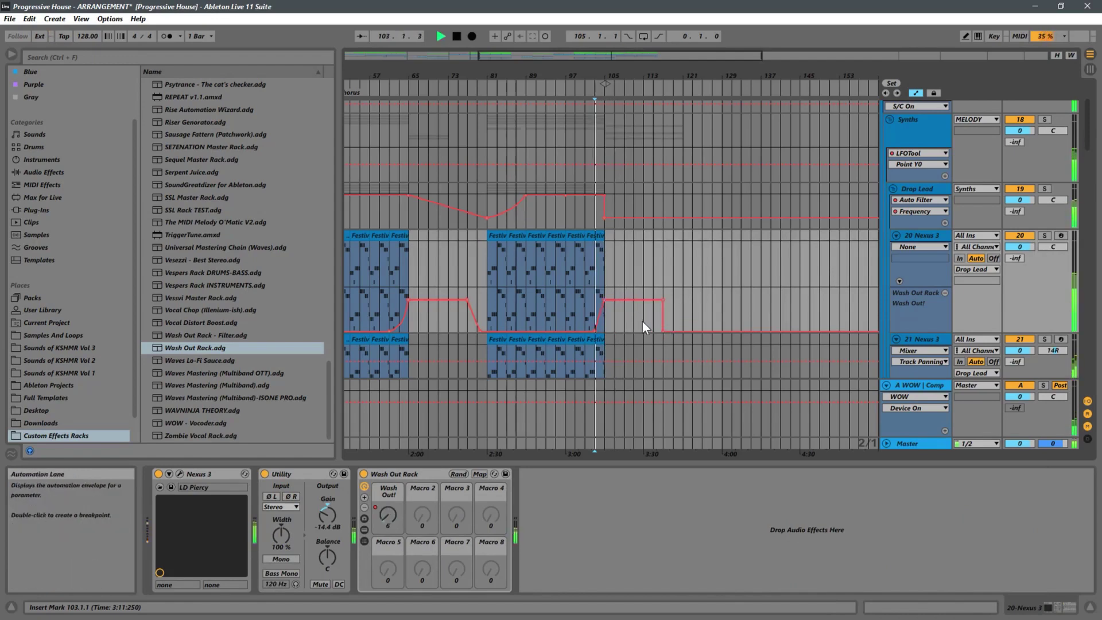
- Remove the Auto Filter Frequency automation drop at bar 105 on the Drop Lead group and replay from bar 103
drag(606, 70, 617, 112)
key(space)
click(615, 217)
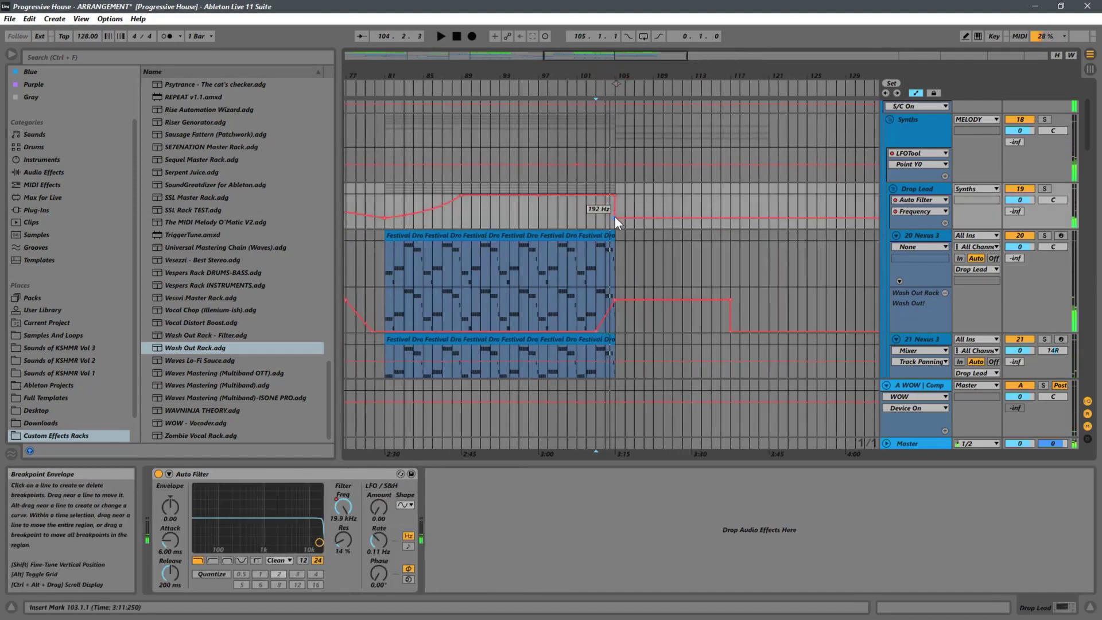
click(615, 217)
key(space)
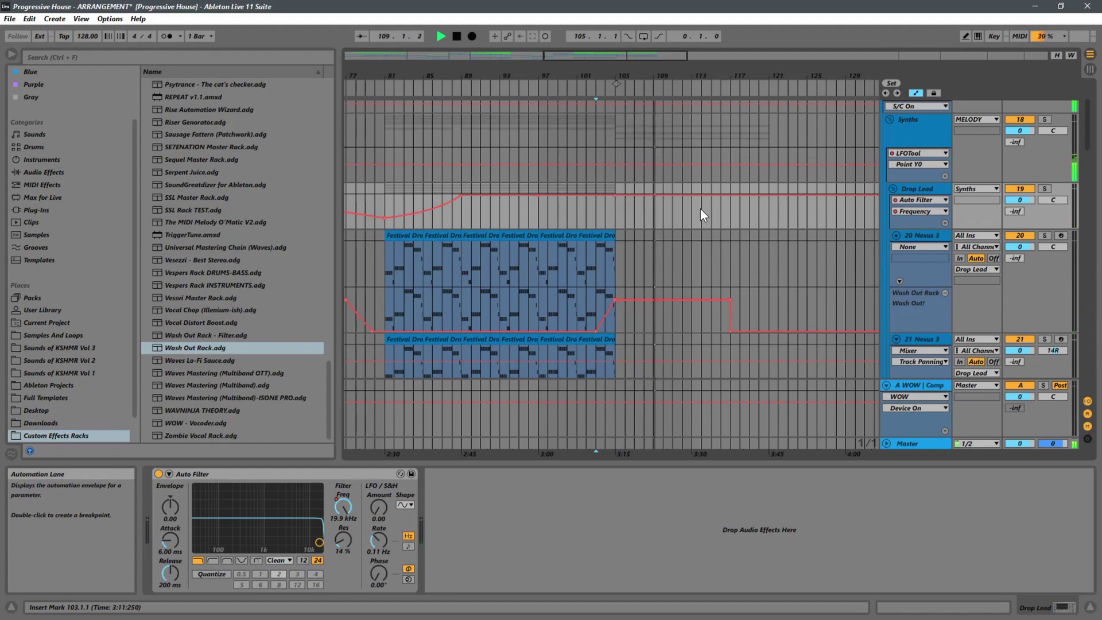
- Stop playback at the end of the outro and add Wash Out Rack.adg to the 24 Spire track
scroll(728, 211, down, 3)
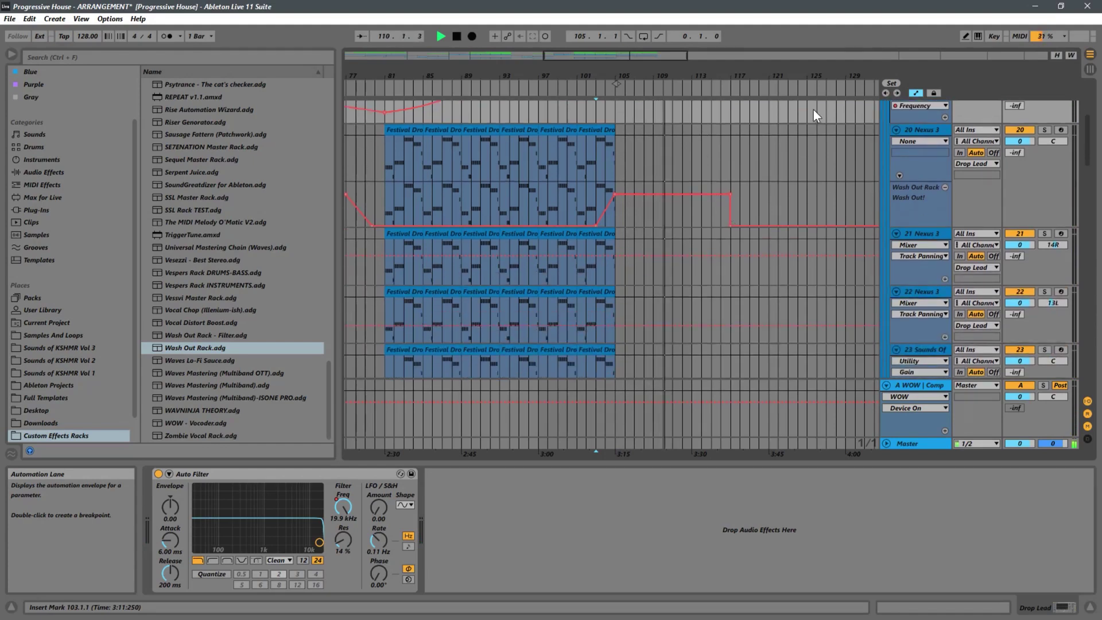
drag(731, 76, 576, 74)
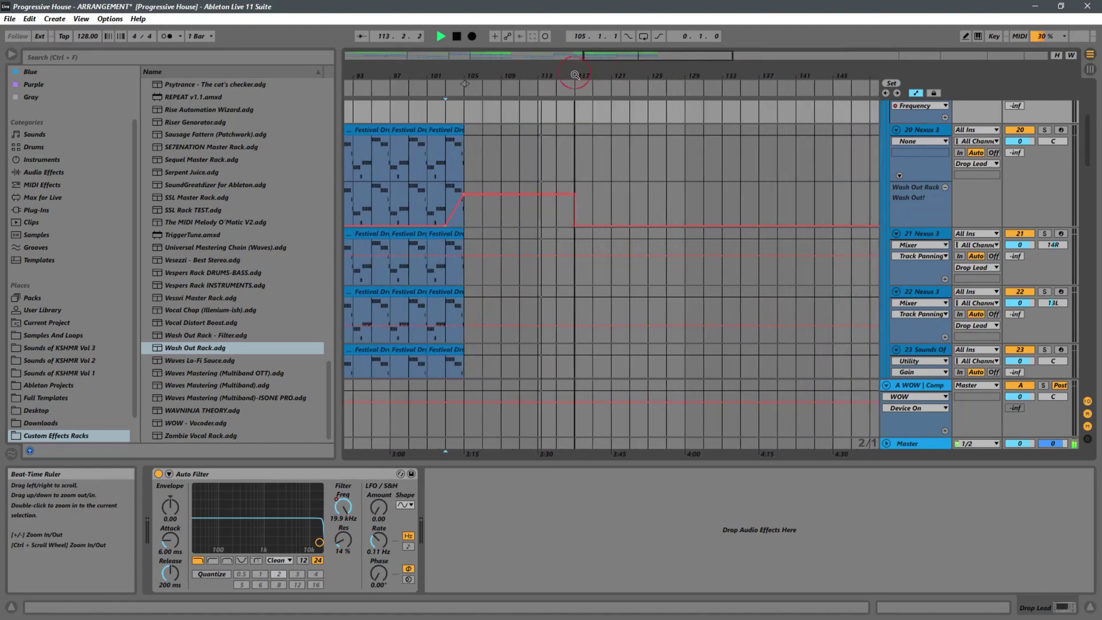
scroll(597, 140, down, 5)
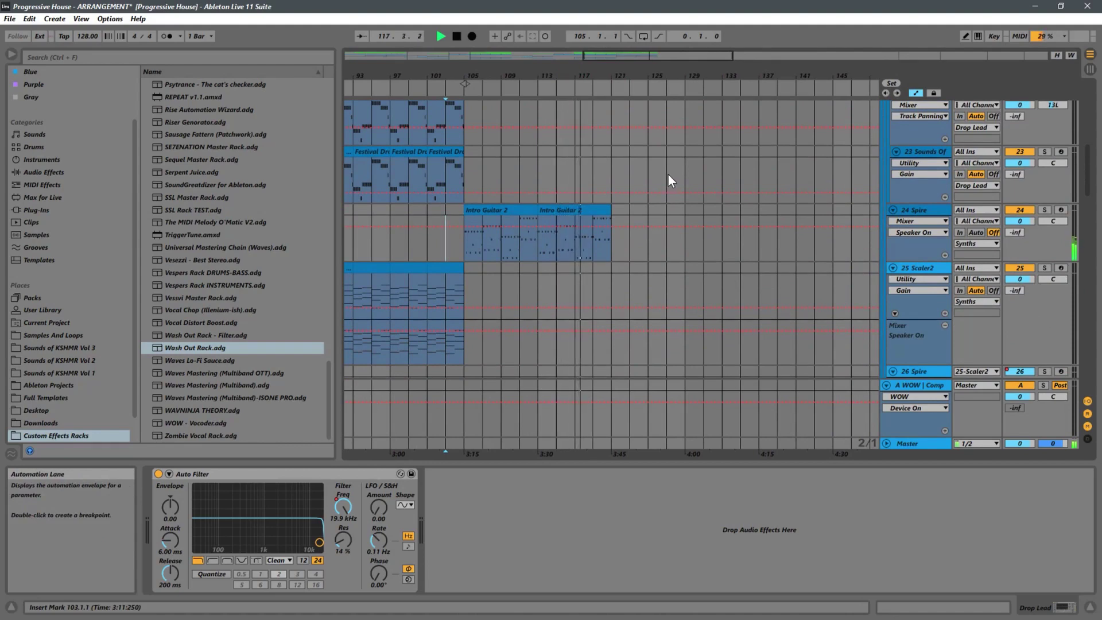
key(space)
click(920, 212)
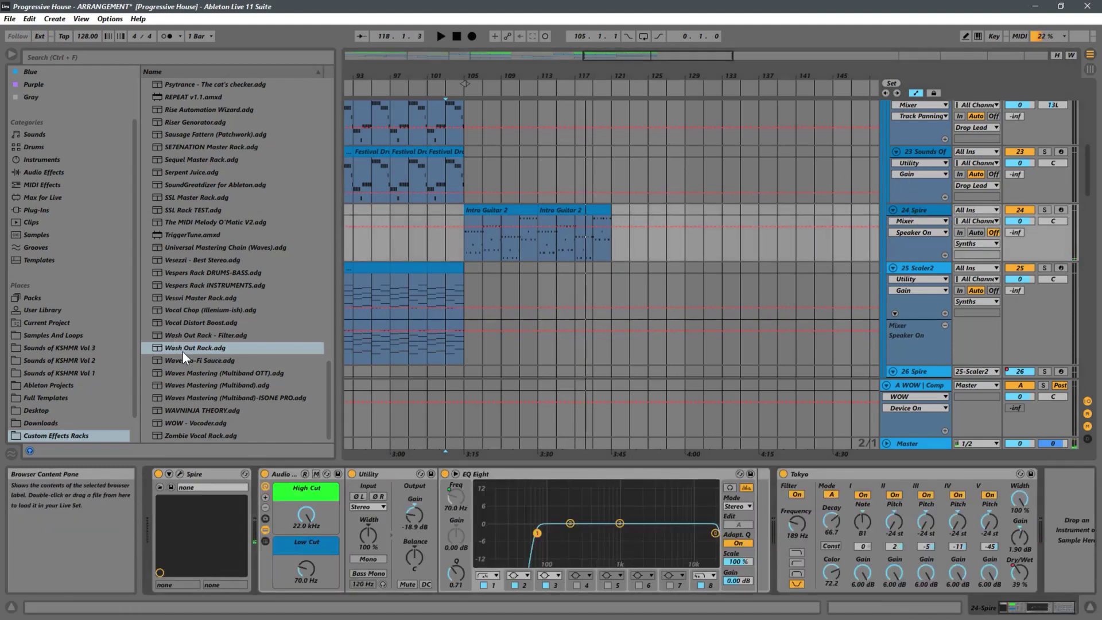
drag(183, 352, 569, 241)
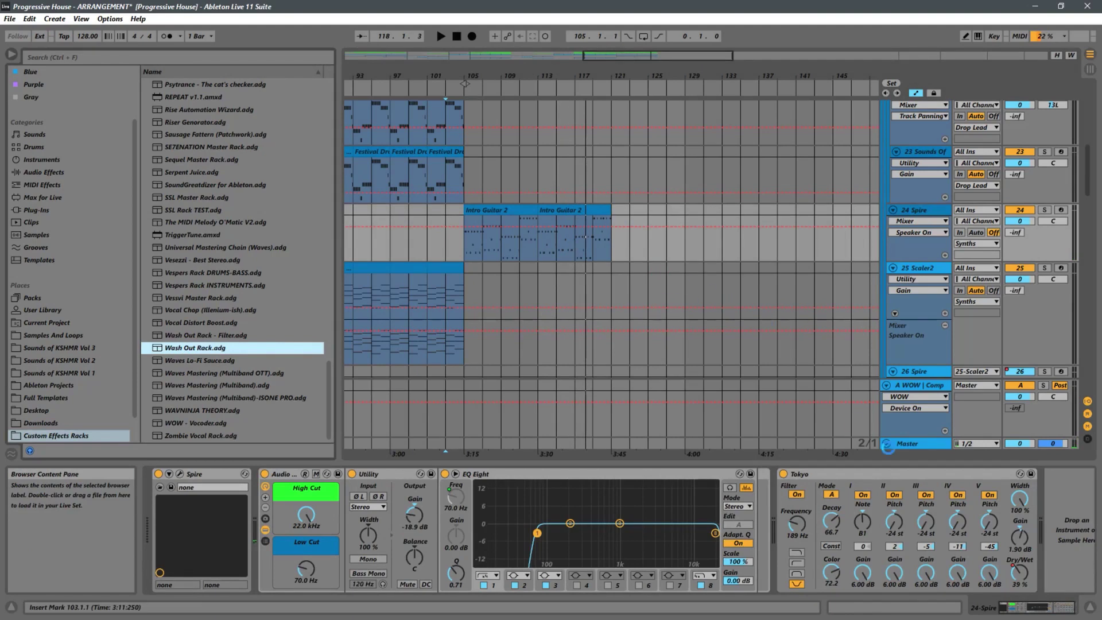
- Automate Wash Out! on 24 Spire to ramp up from bar 119 to 72 at bar 121, and audition the guitar's ending
click(594, 260)
drag(612, 260, 613, 243)
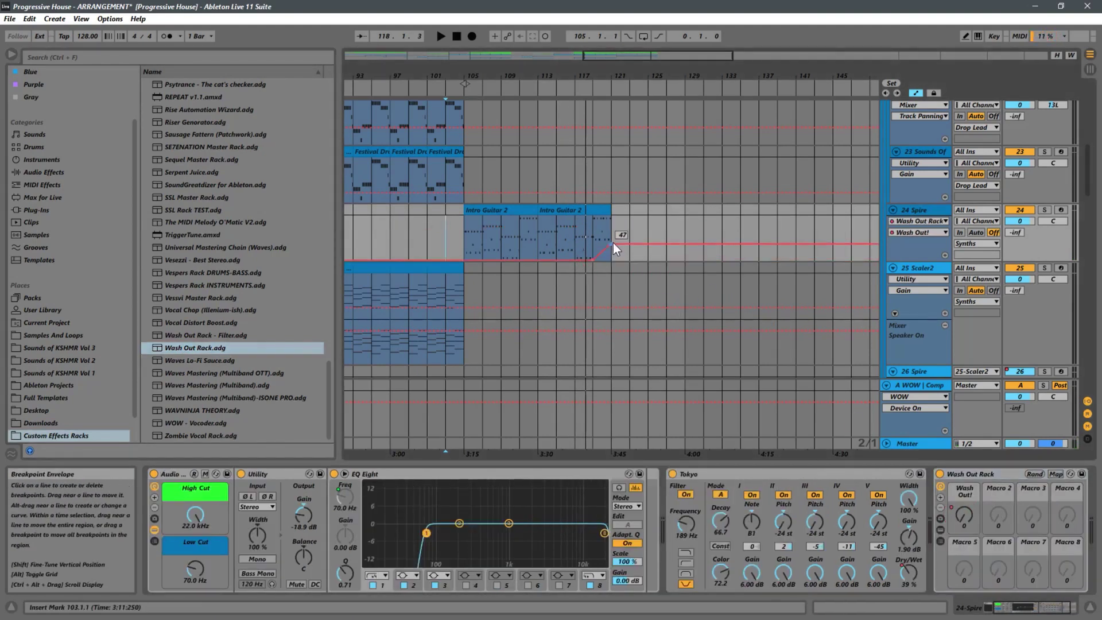
key(space)
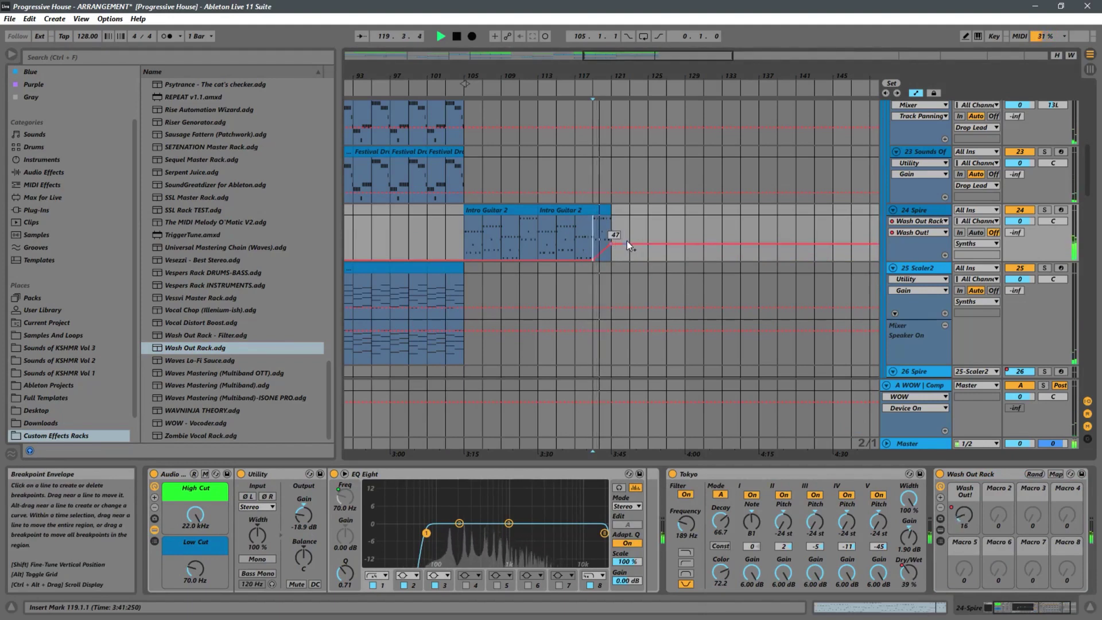
drag(611, 242, 613, 233)
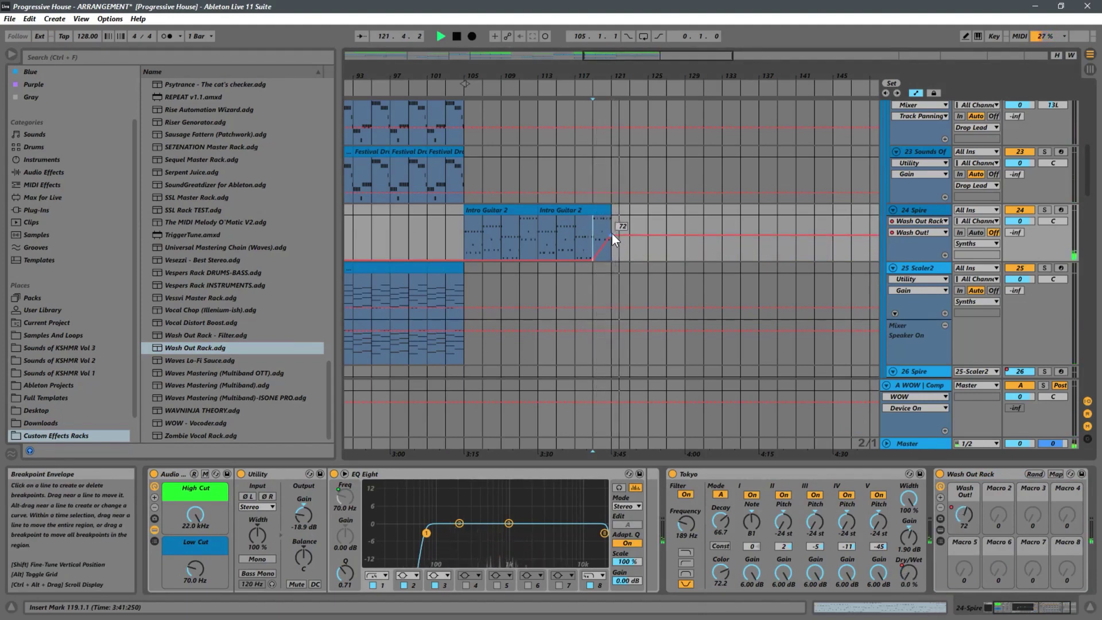
- Review the full arrangement from the intro to the outro, including the drum, melody and lead tracks
click(466, 243)
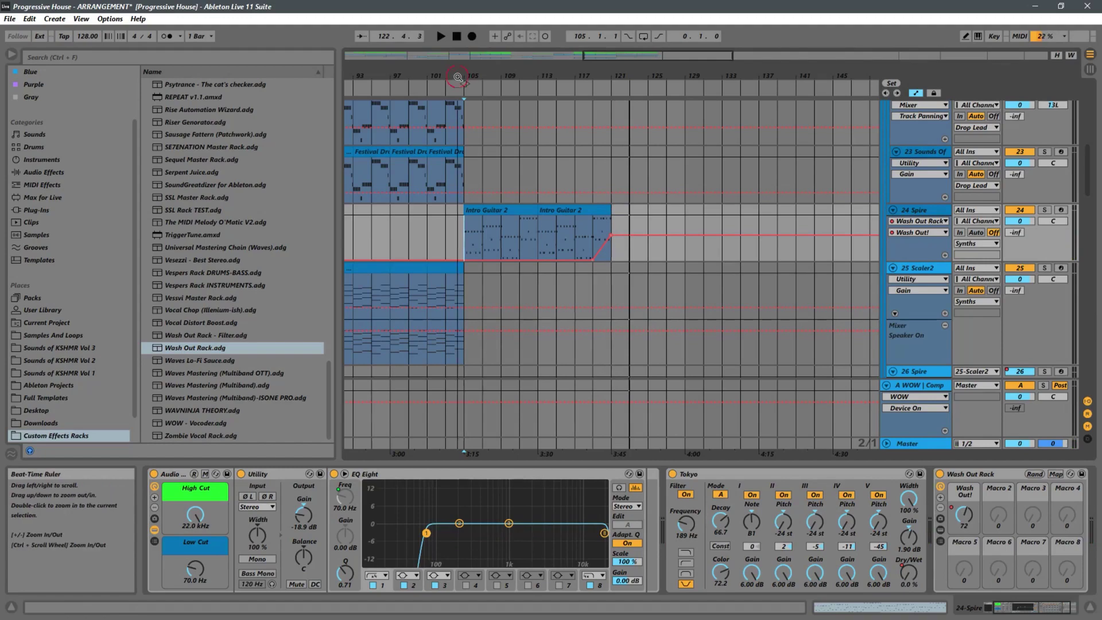
drag(458, 73, 456, 46)
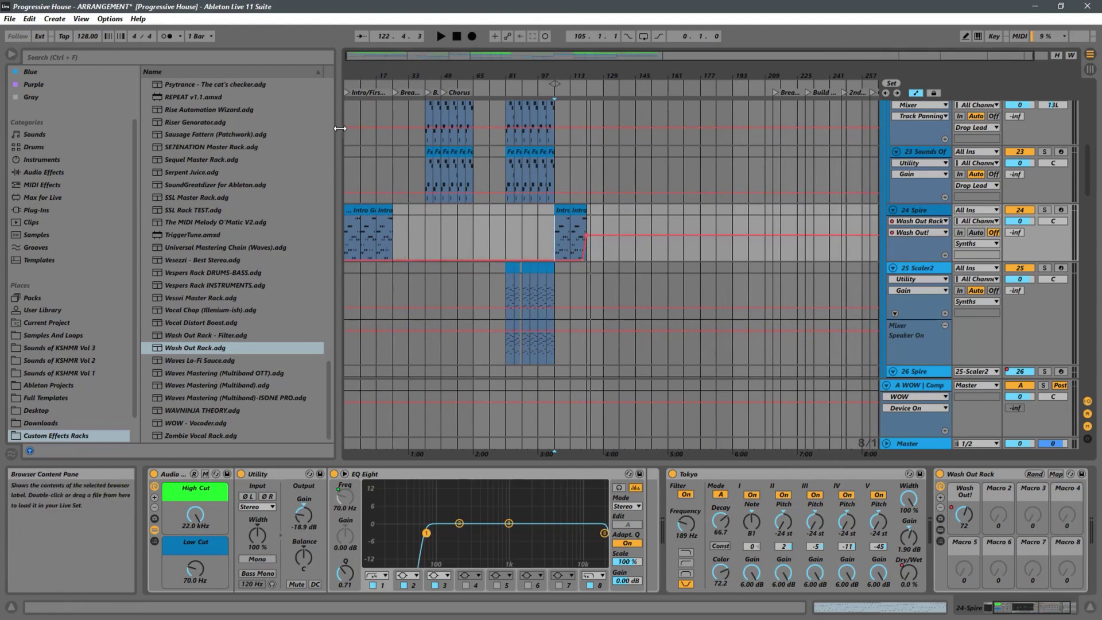
drag(356, 78, 354, 76)
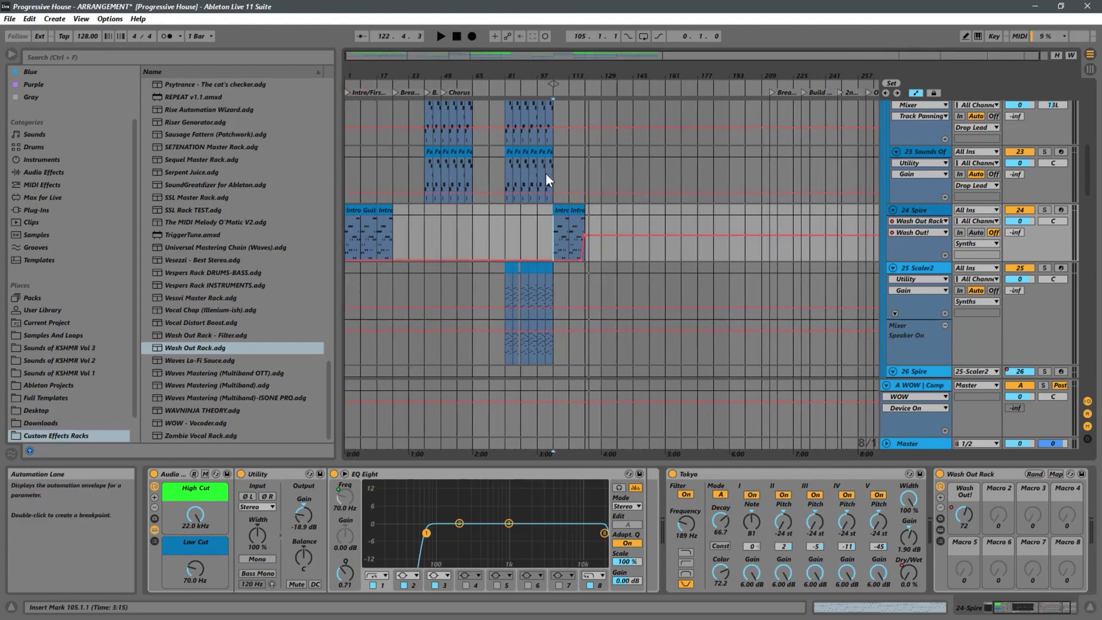
scroll(556, 232, up, 6)
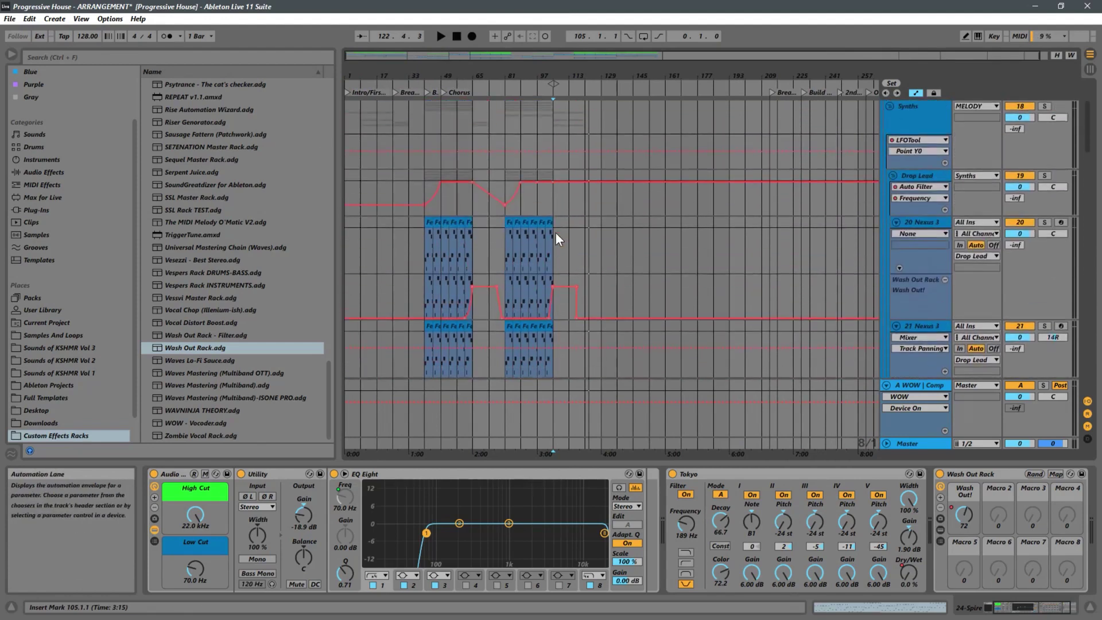
scroll(555, 232, up, 4)
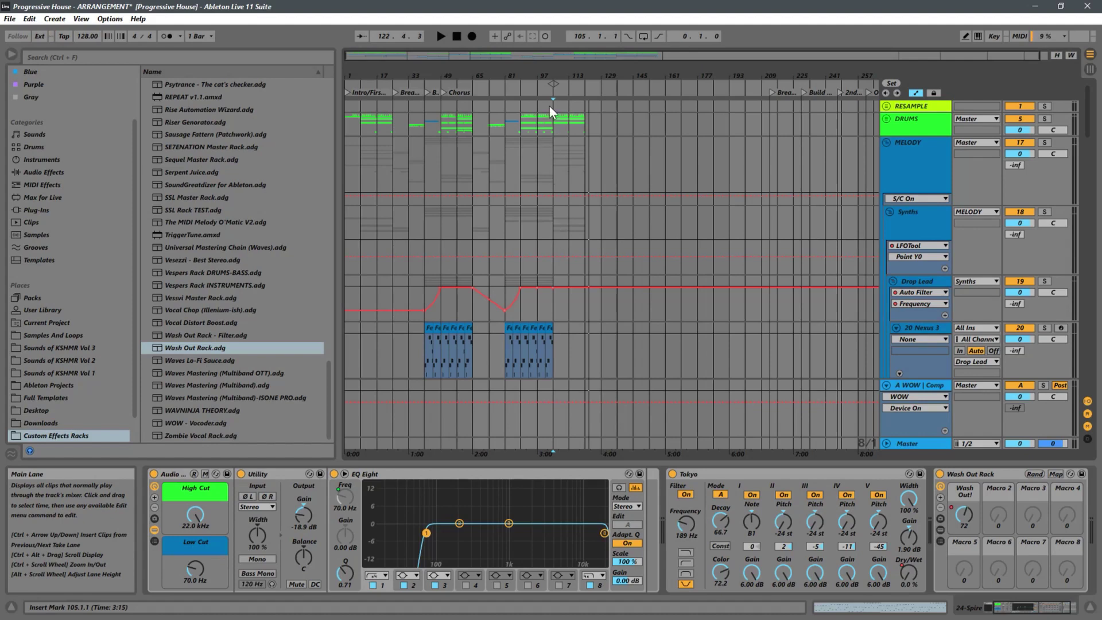
drag(457, 70, 492, 66)
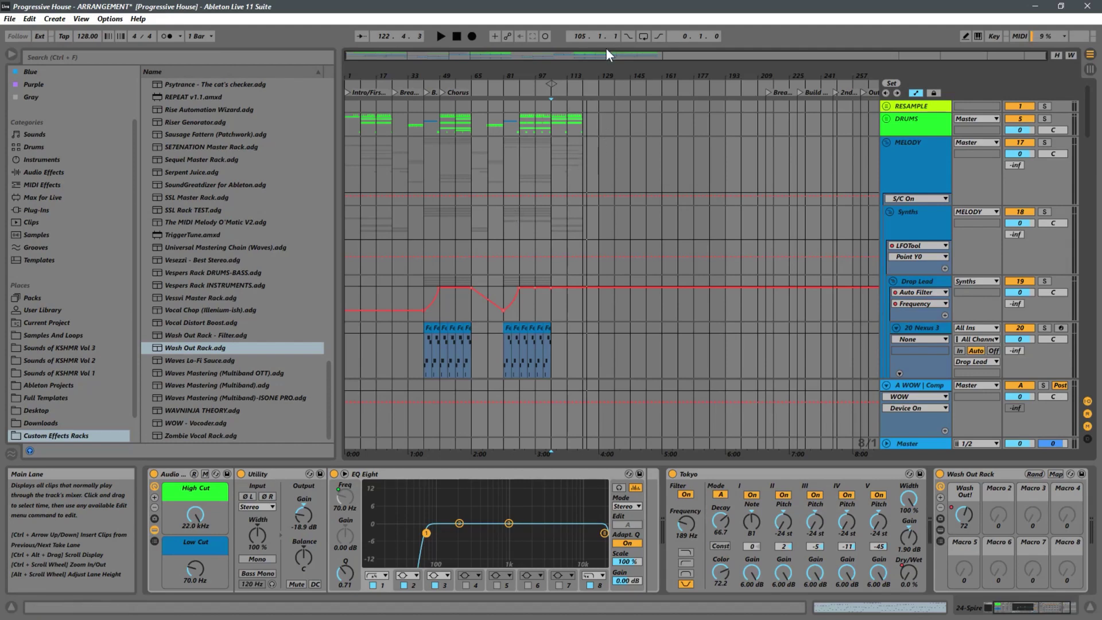
drag(593, 75, 706, 5)
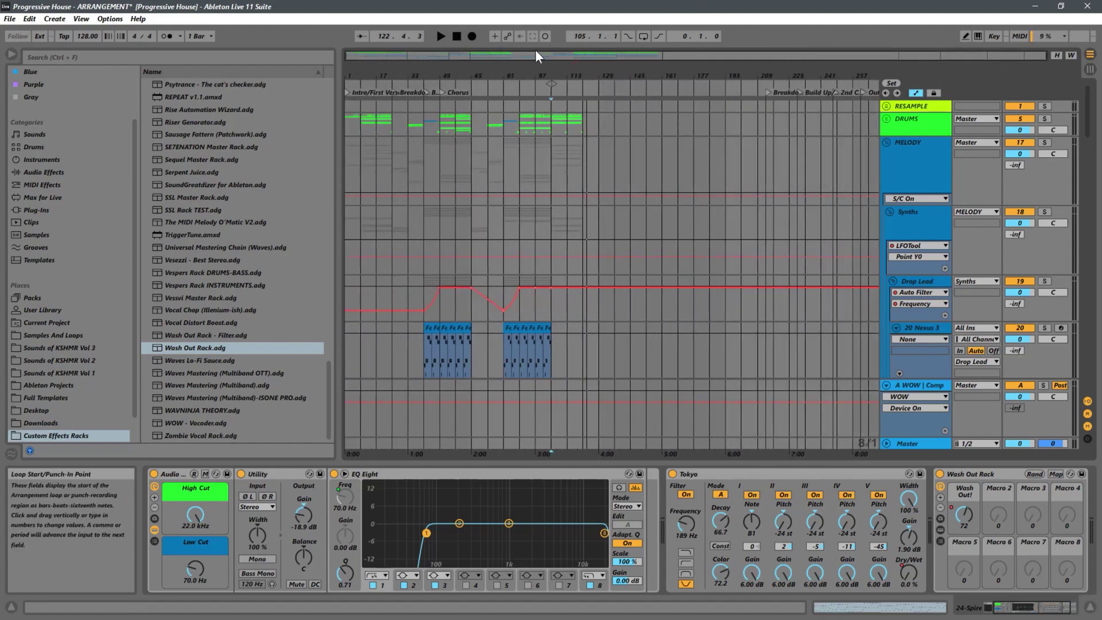